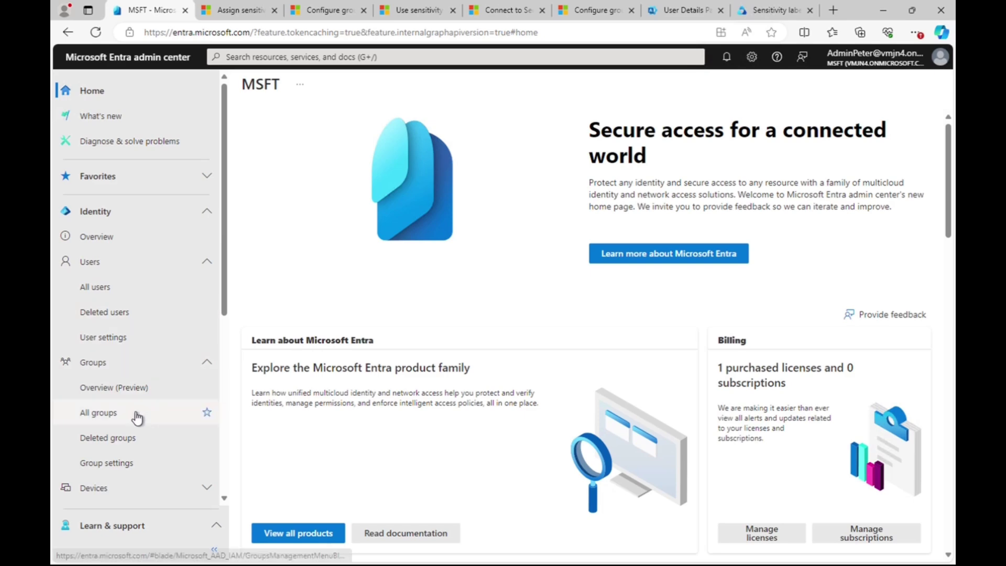
Step: Open the Dynamic User EC group's properties to view its rule: department equals Marketing
left_click(135, 416)
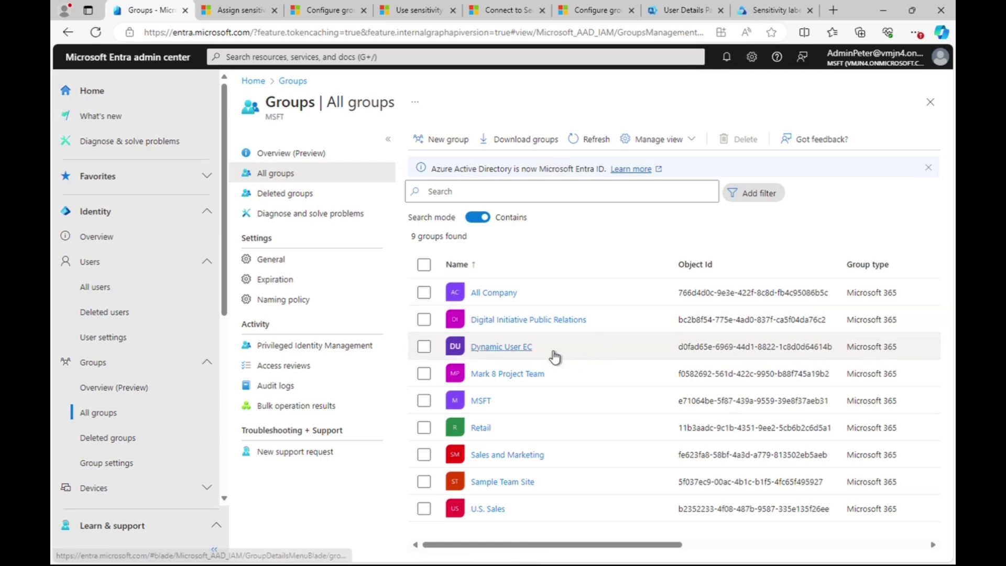
left_click(514, 355)
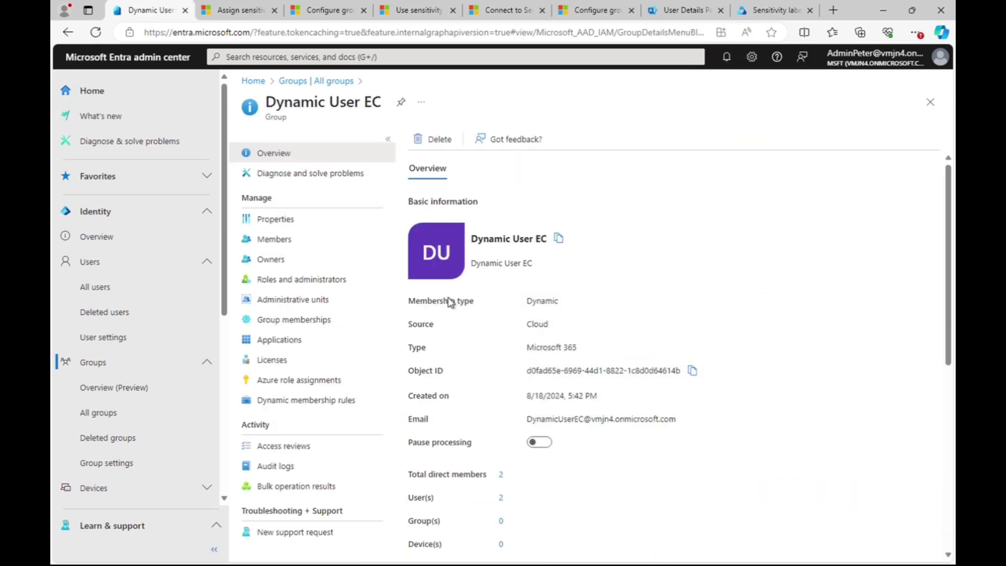
left_click(276, 223)
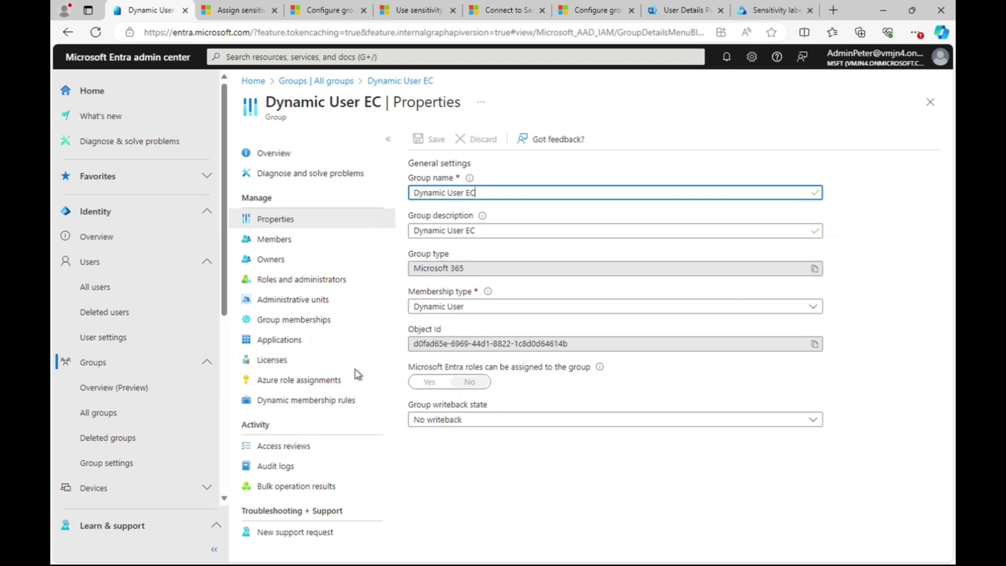
left_click(322, 401)
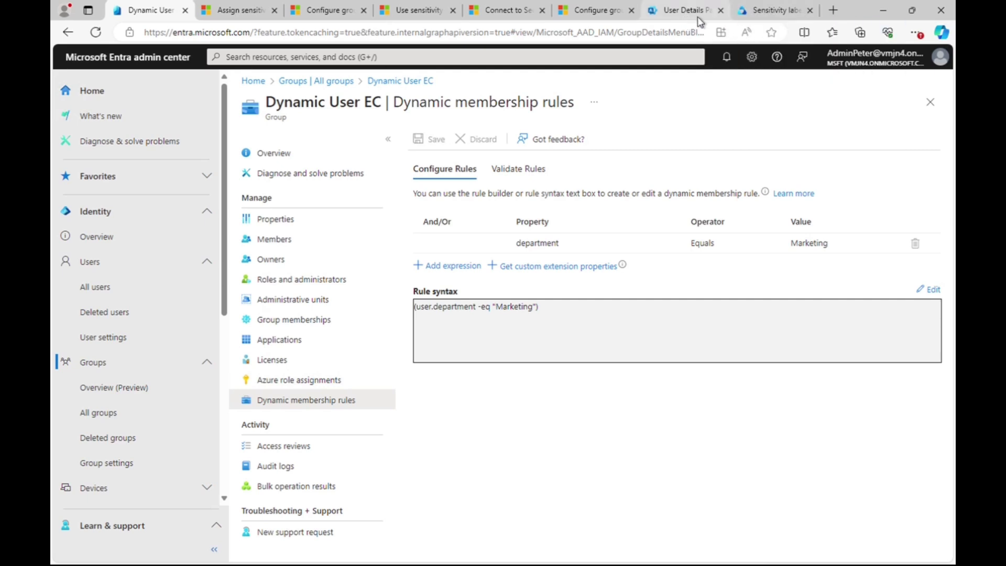
Step: In Microsoft 365 admin Active users, change the user's department from Retail to Marketing and save
left_click(810, 11)
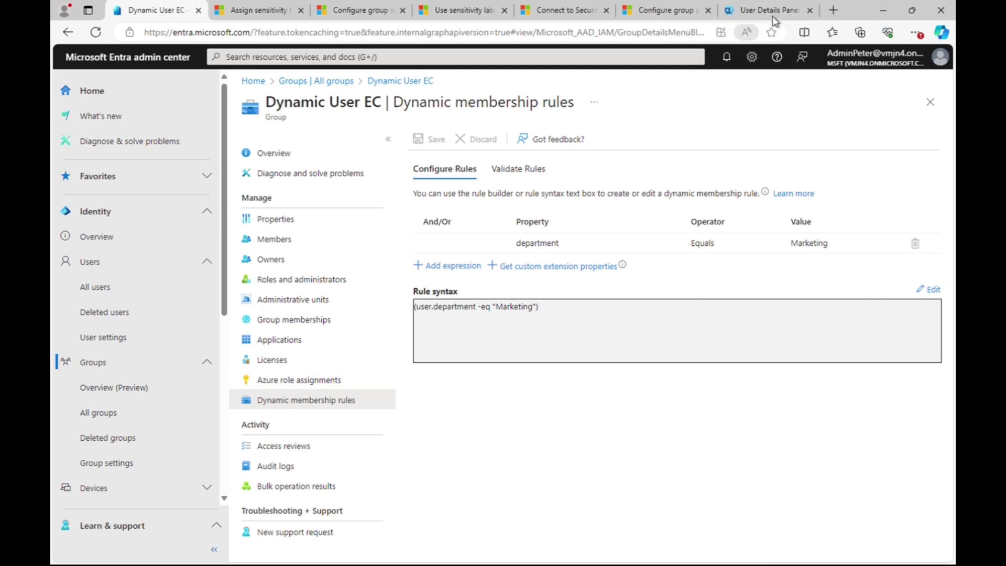
left_click(809, 11)
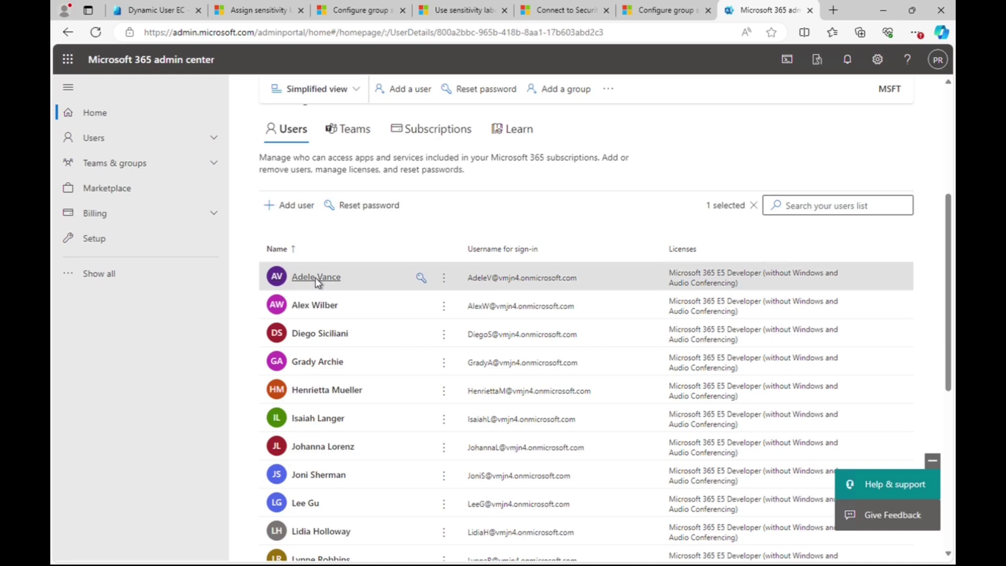
left_click(316, 277)
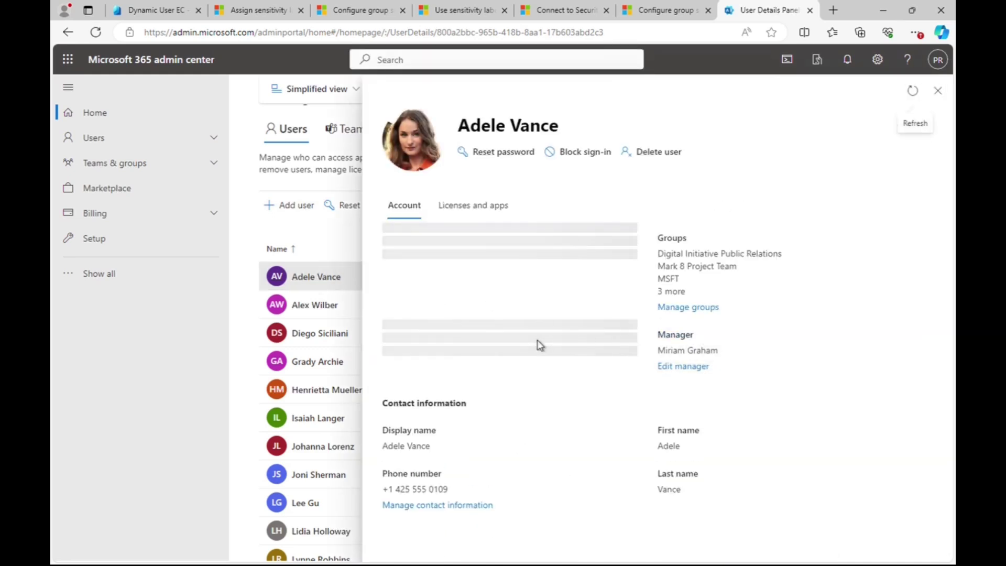
scroll(500, 393, "down", 1)
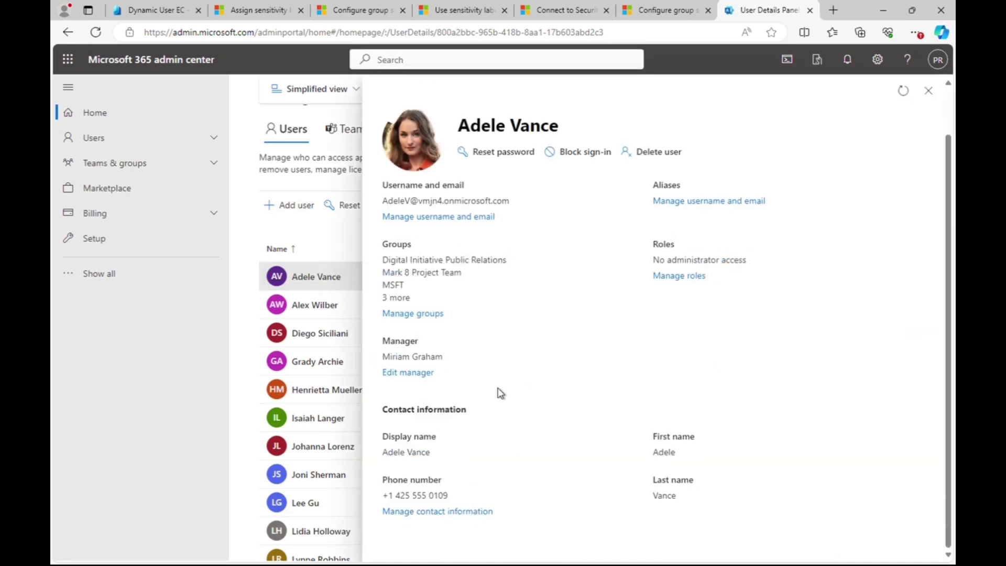
left_click(442, 513)
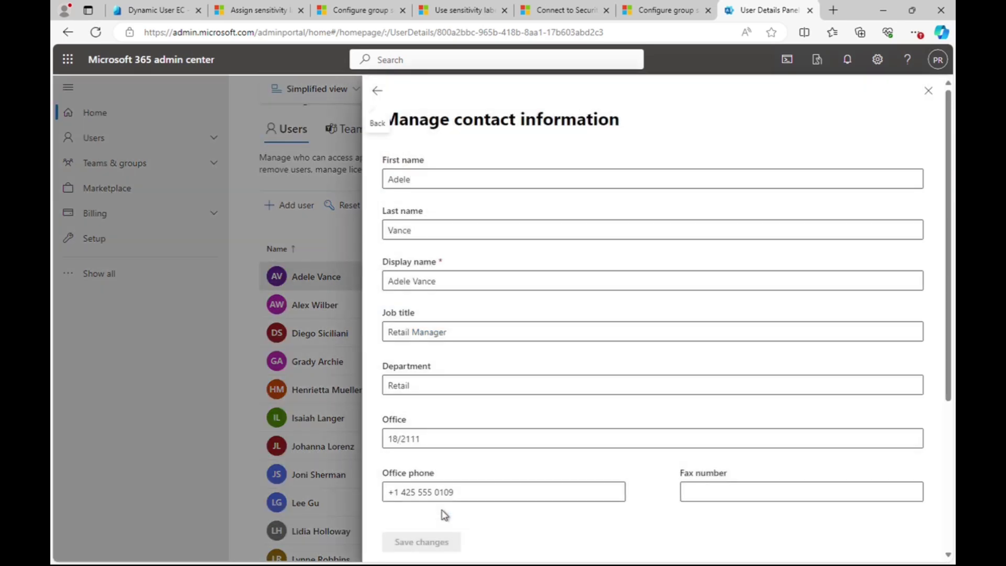
left_click_drag(466, 389, 370, 393)
type("Marketing")
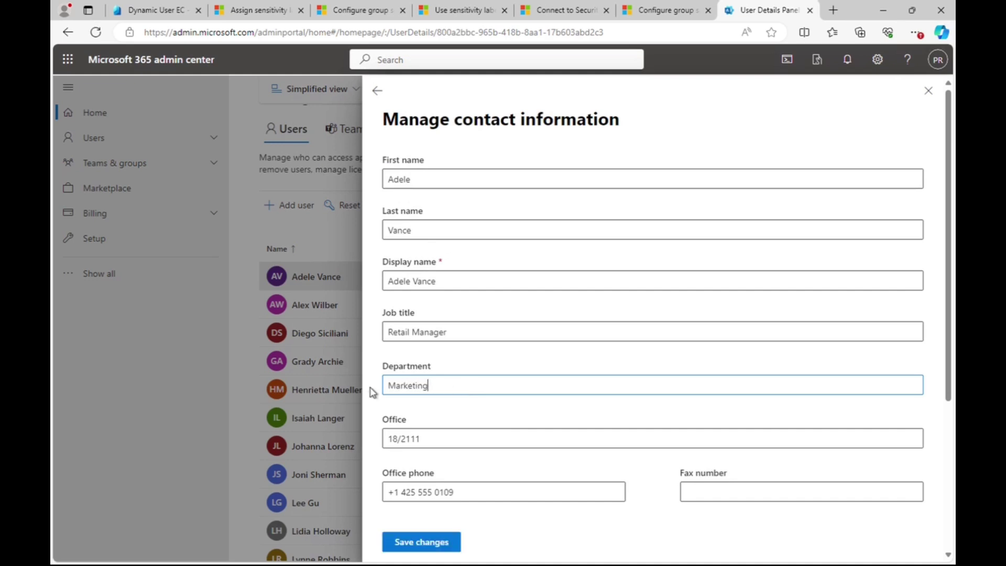
left_click(427, 545)
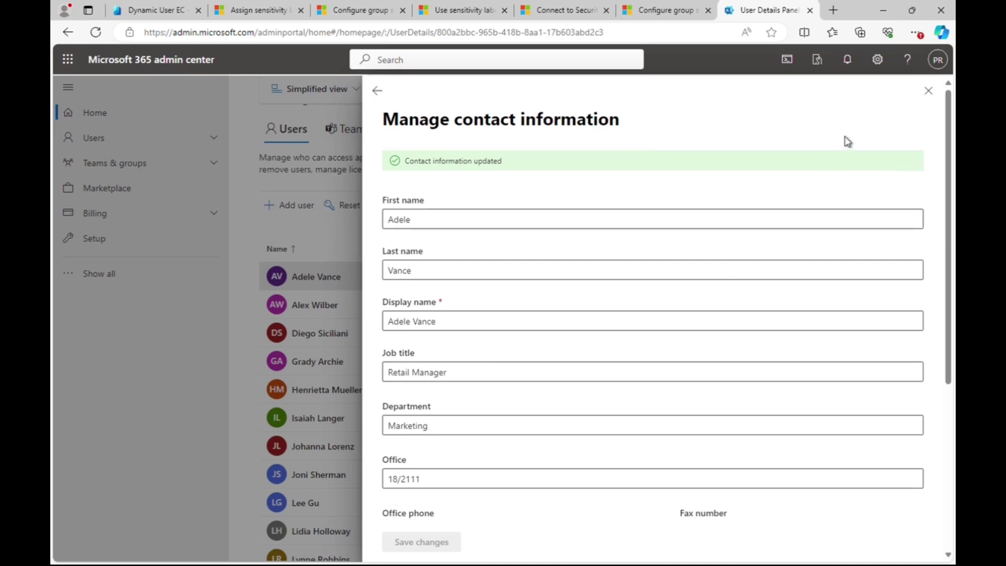
left_click(927, 92)
Step: Show the Dynamic User EC group's Members page and refresh it until two members appear
left_click(153, 10)
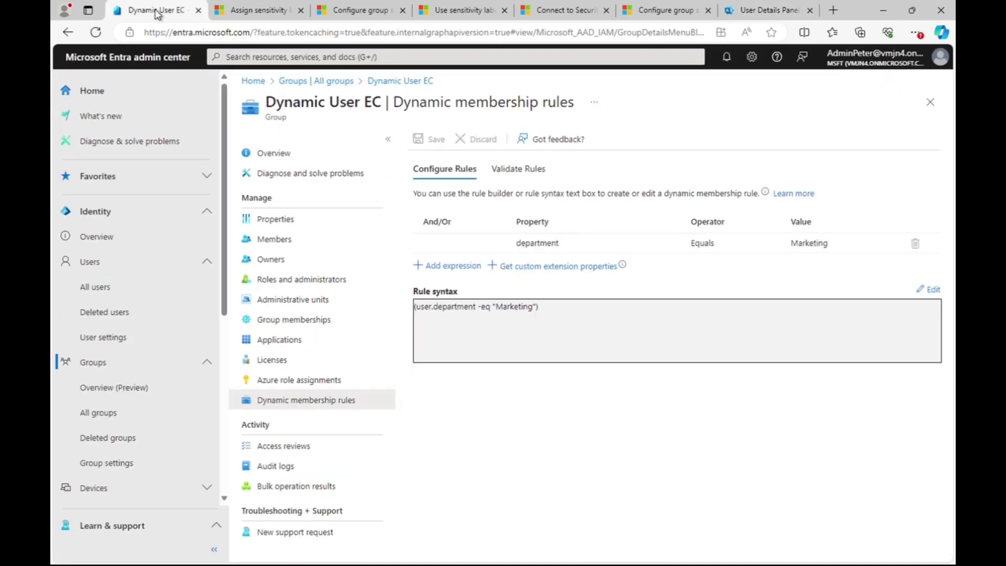
left_click(291, 243)
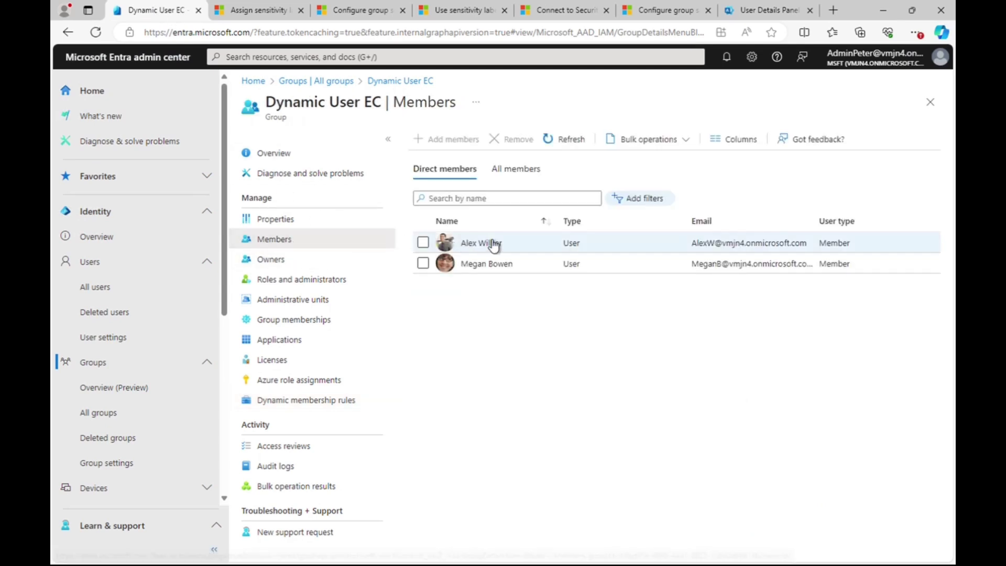
left_click(569, 142)
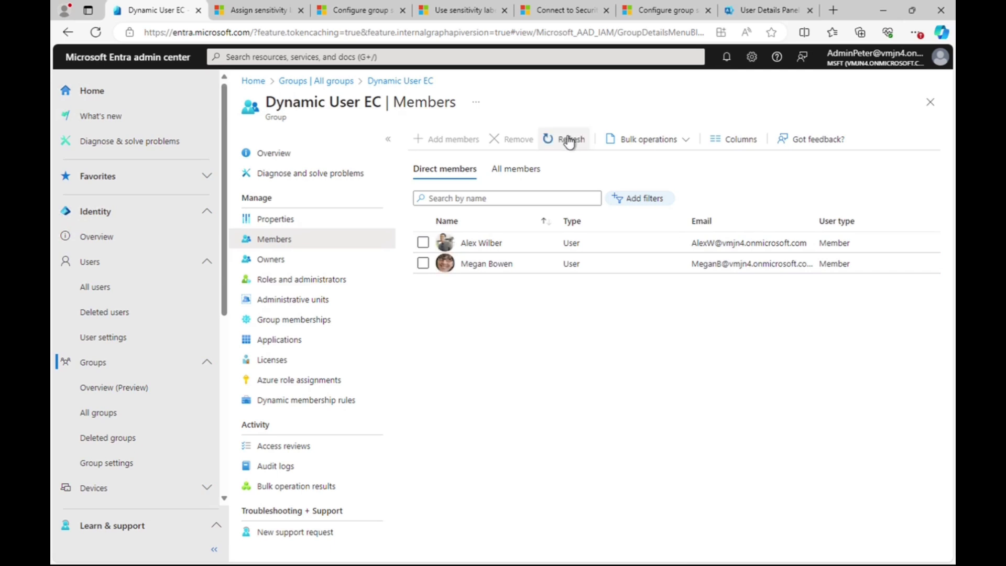
left_click(568, 142)
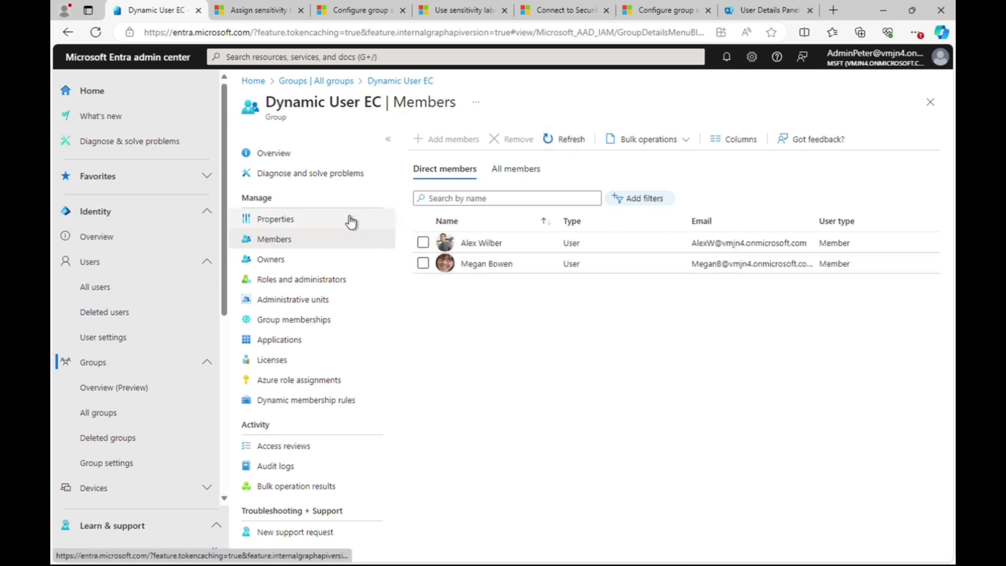
Step: Copy the Connect-MgGraph command from the sensitivity labels article's PowerShell section
left_click(257, 10)
scroll(524, 241, "up", 15)
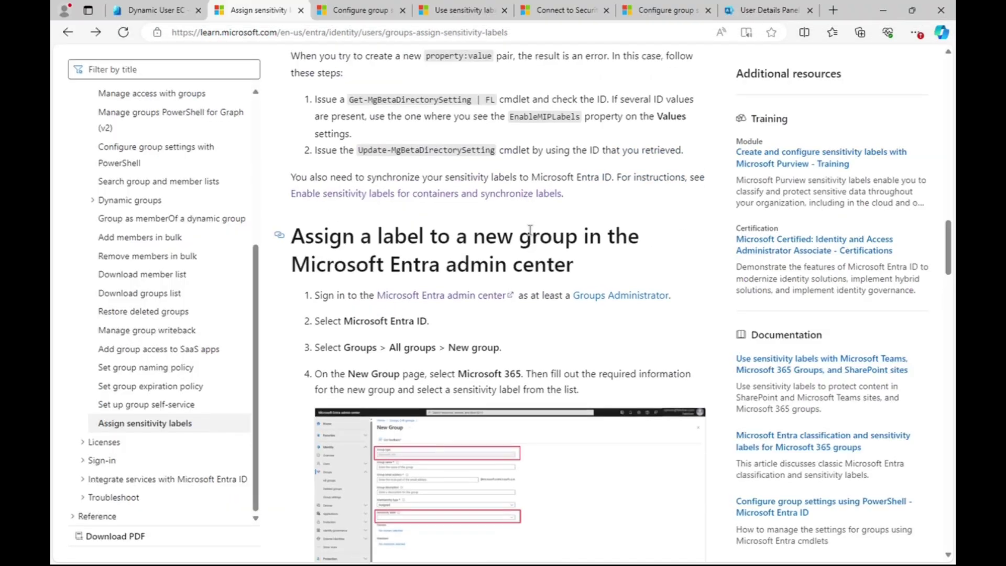
scroll(568, 366, "down", 6)
scroll(566, 366, "down", 4)
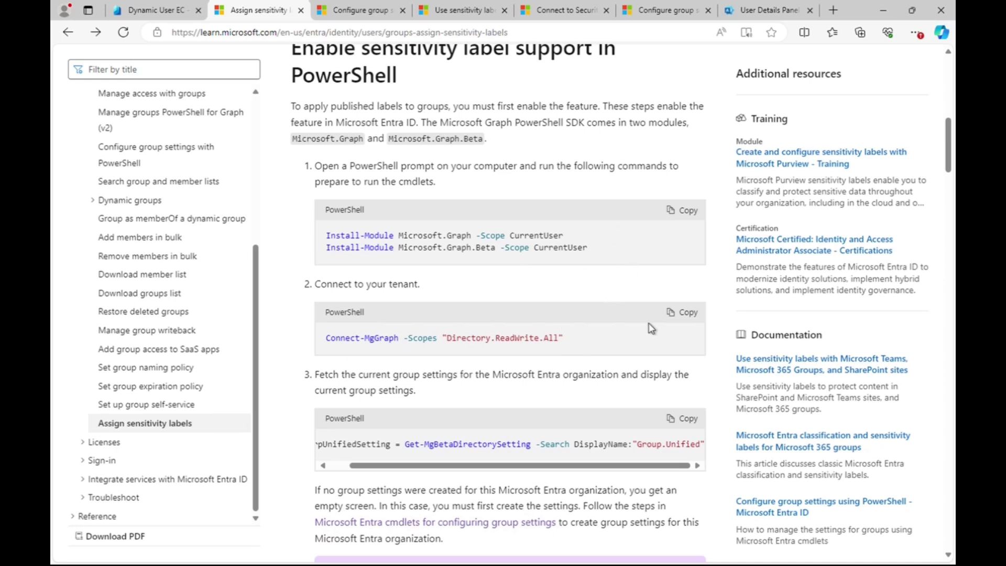
left_click(686, 313)
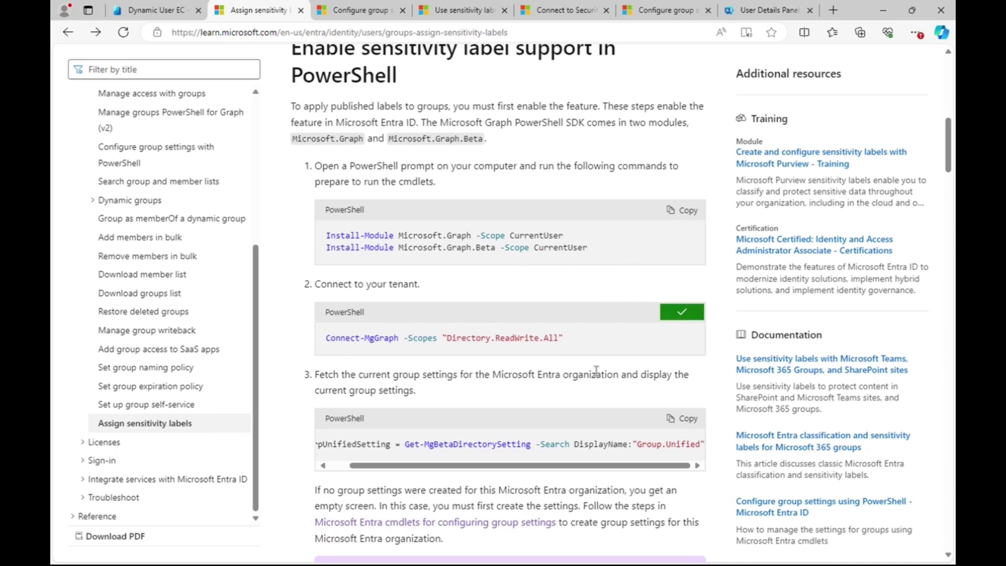
mouse_move(529, 563)
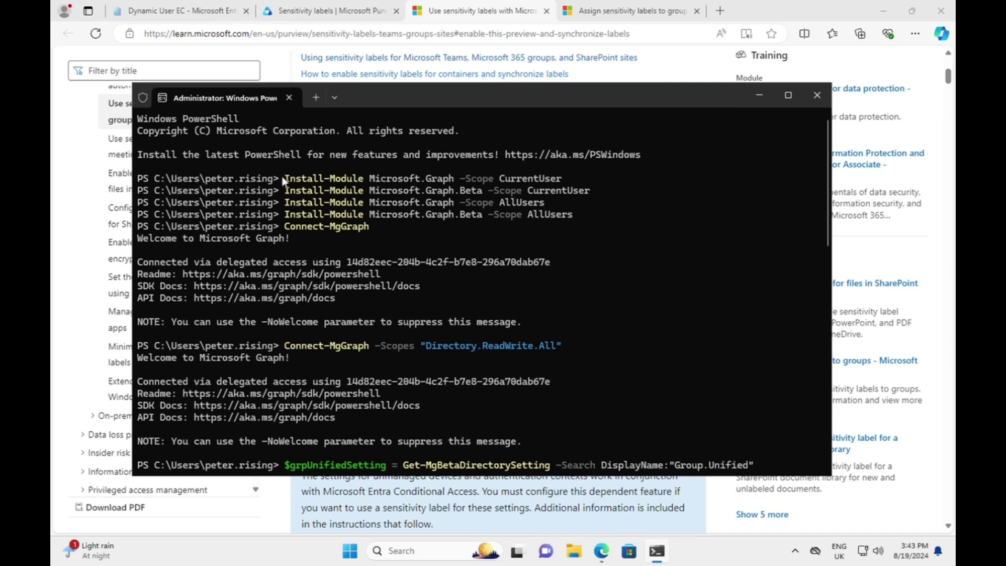
left_click_drag(311, 178, 516, 181)
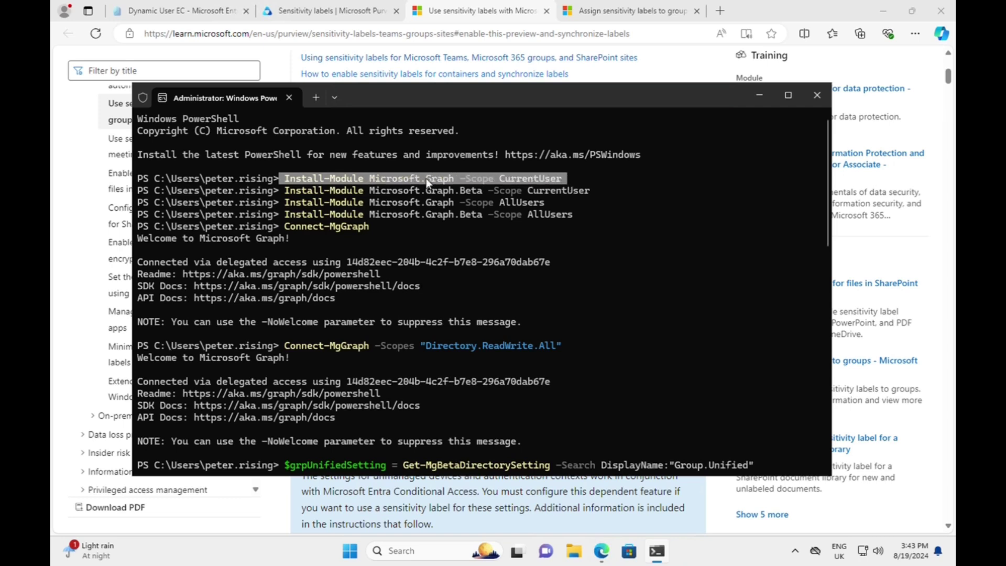
left_click_drag(286, 192, 394, 195)
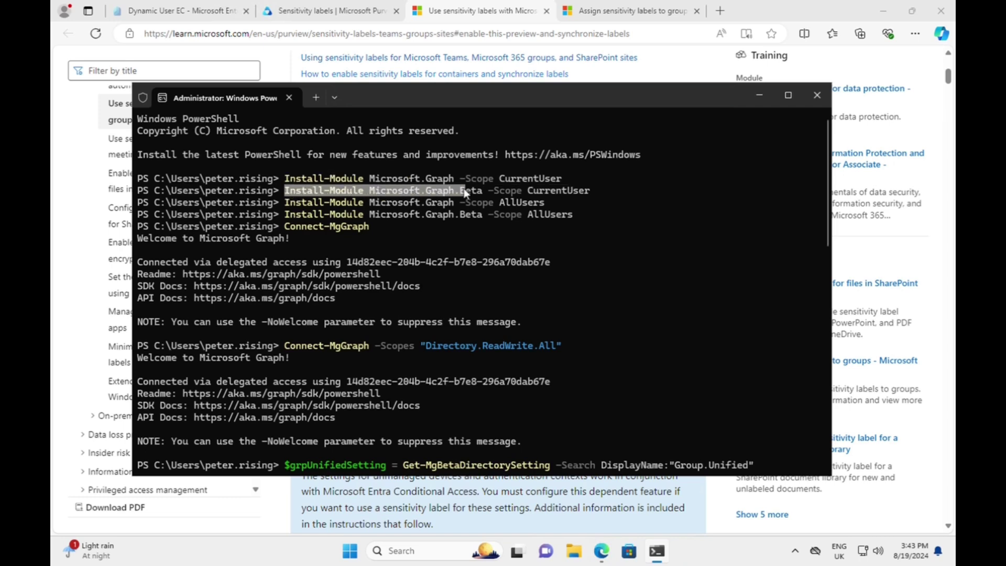
left_click_drag(464, 192, 589, 192)
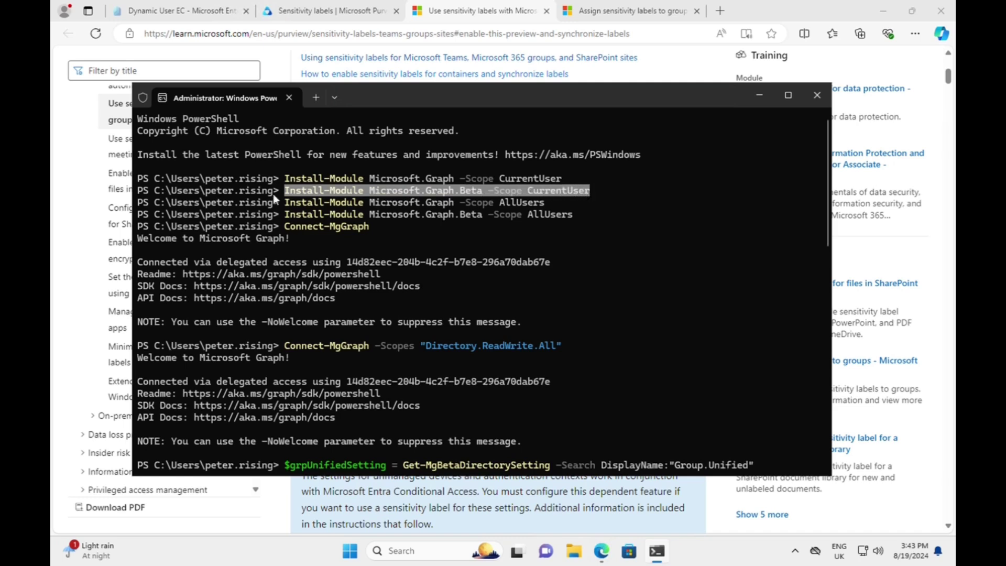
left_click_drag(286, 204, 545, 206)
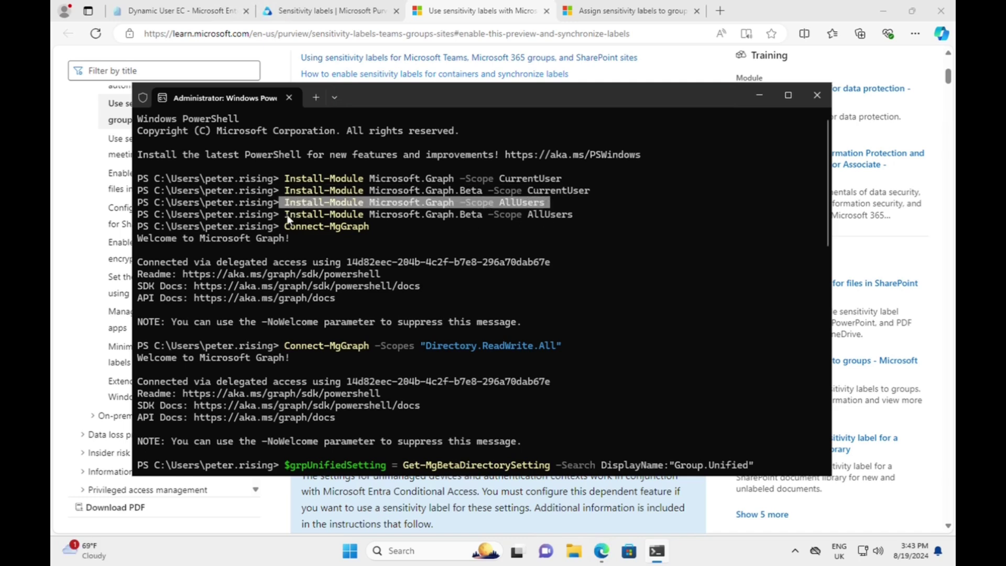
left_click_drag(286, 215, 423, 215)
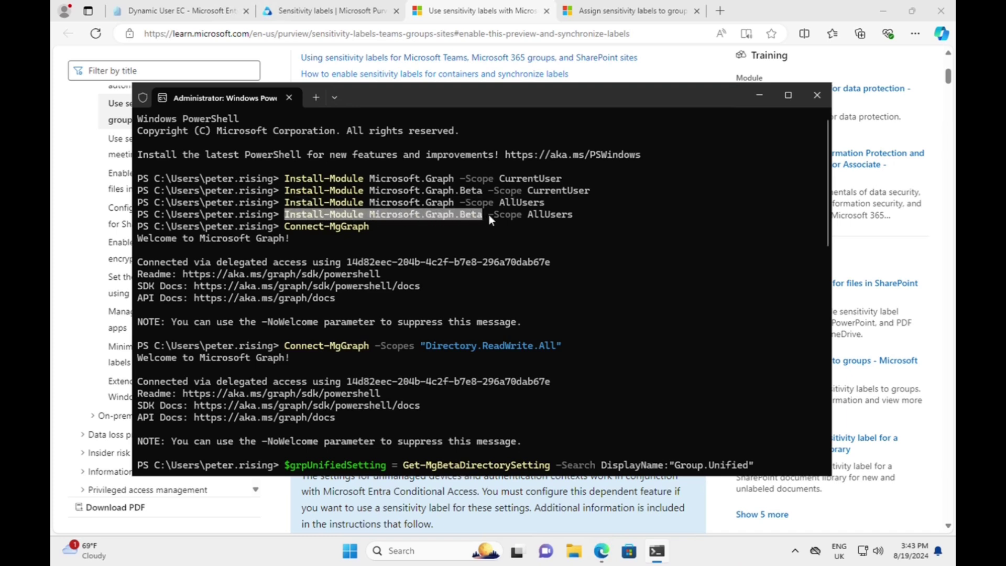
left_click_drag(571, 222, 572, 223)
left_click_drag(287, 225, 306, 227)
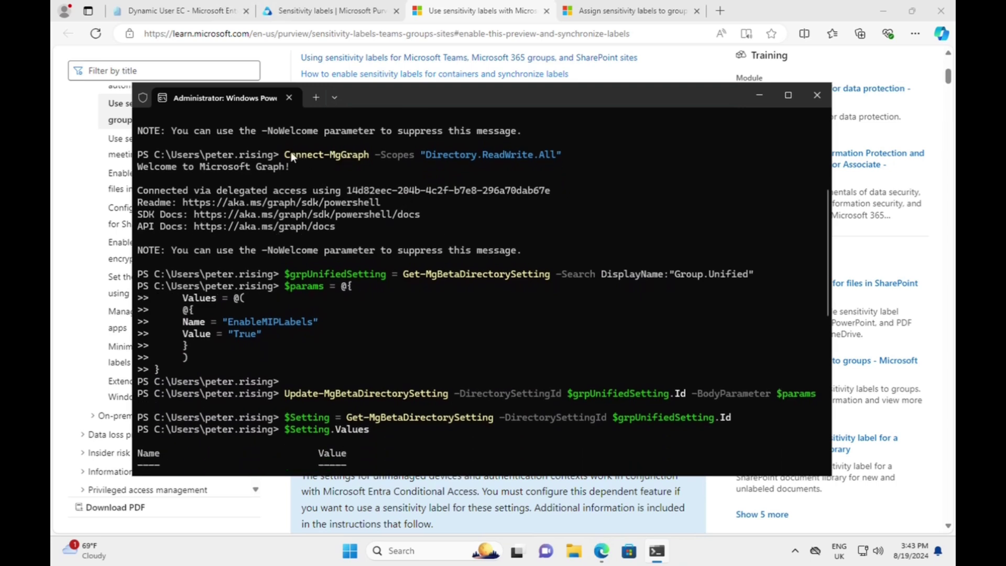
left_click_drag(285, 155, 413, 157)
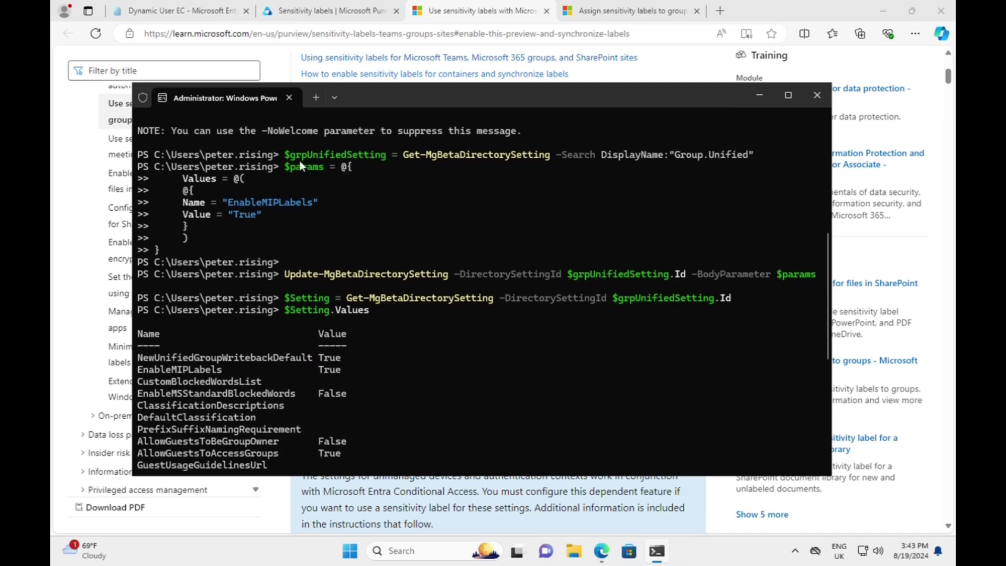
left_click_drag(285, 153, 379, 308)
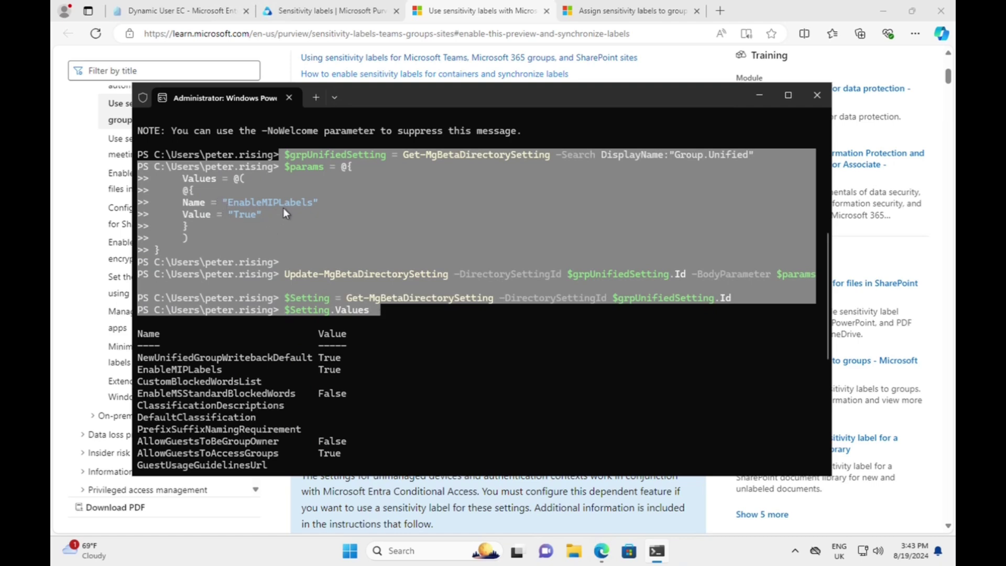
left_click(454, 321)
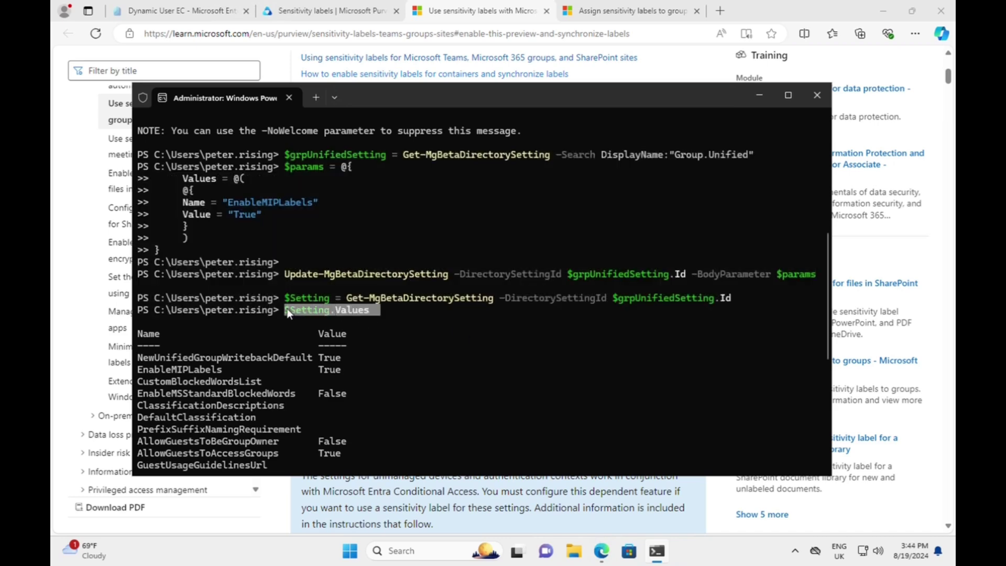
Step: Highlight EnableMIPLabels True, Connect-IPPSSession and Execute-AzureAdLabelSync in the PowerShell output
scroll(430, 331, "down", 3)
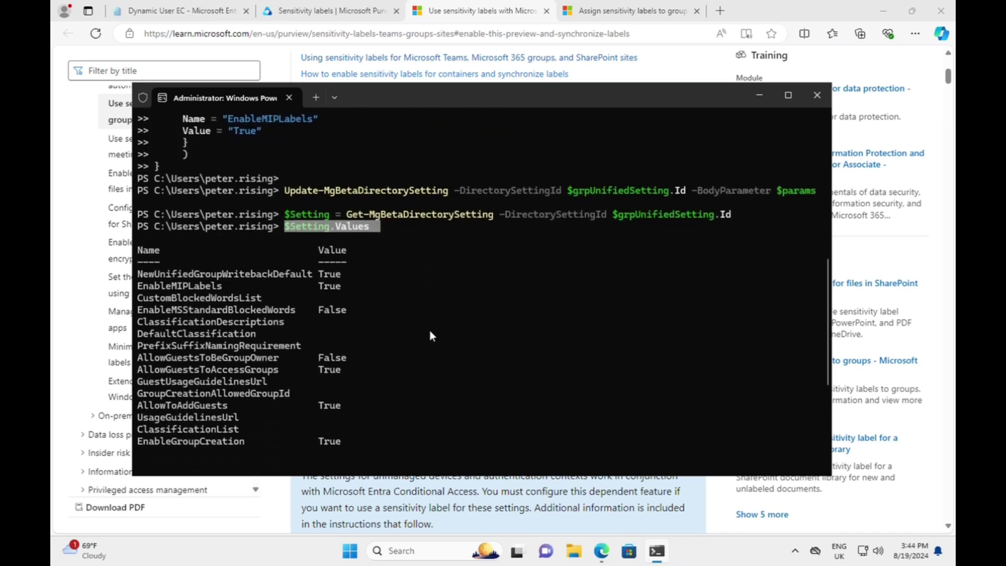
scroll(431, 335, "down", 2)
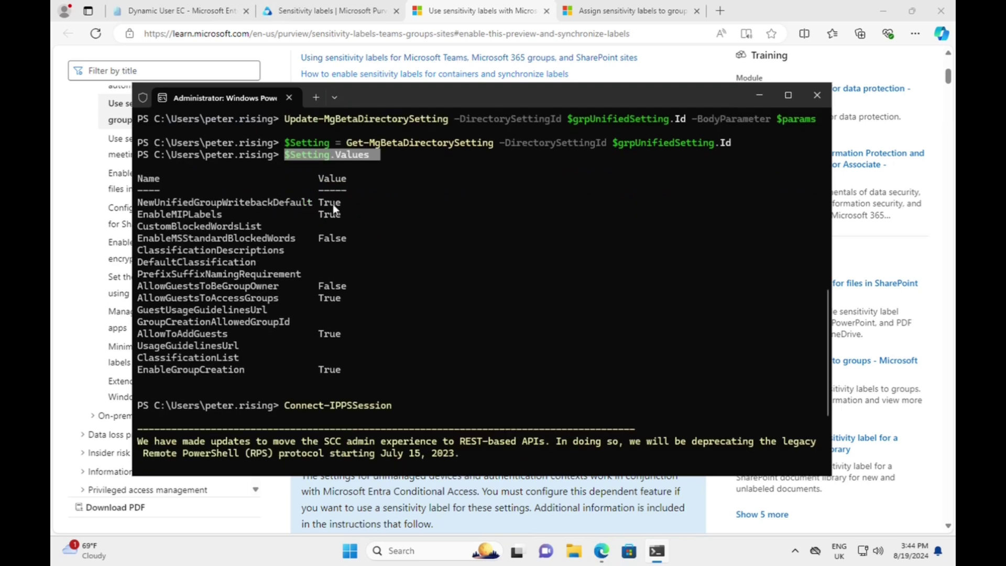
left_click_drag(344, 213, 330, 212)
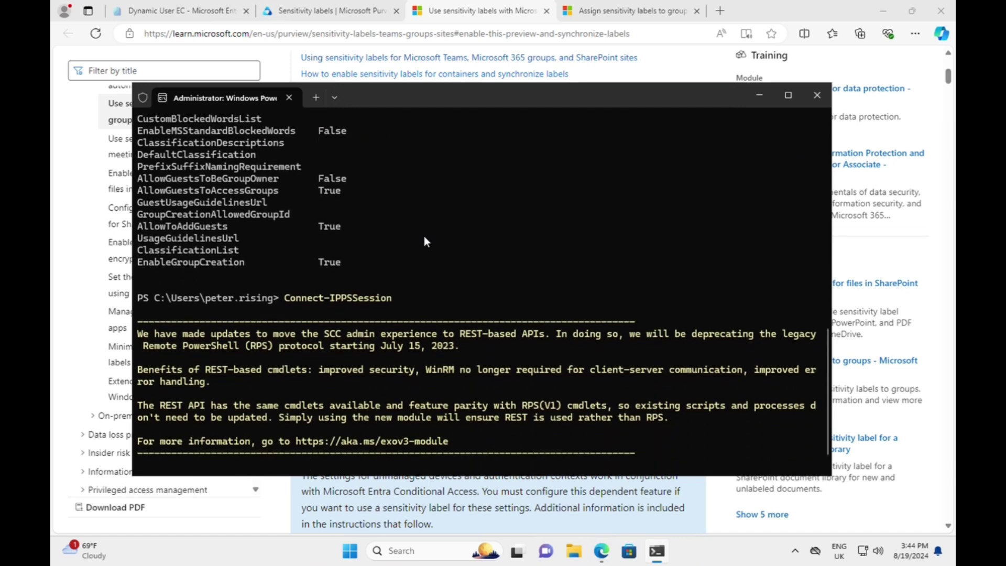
left_click_drag(393, 272, 284, 273)
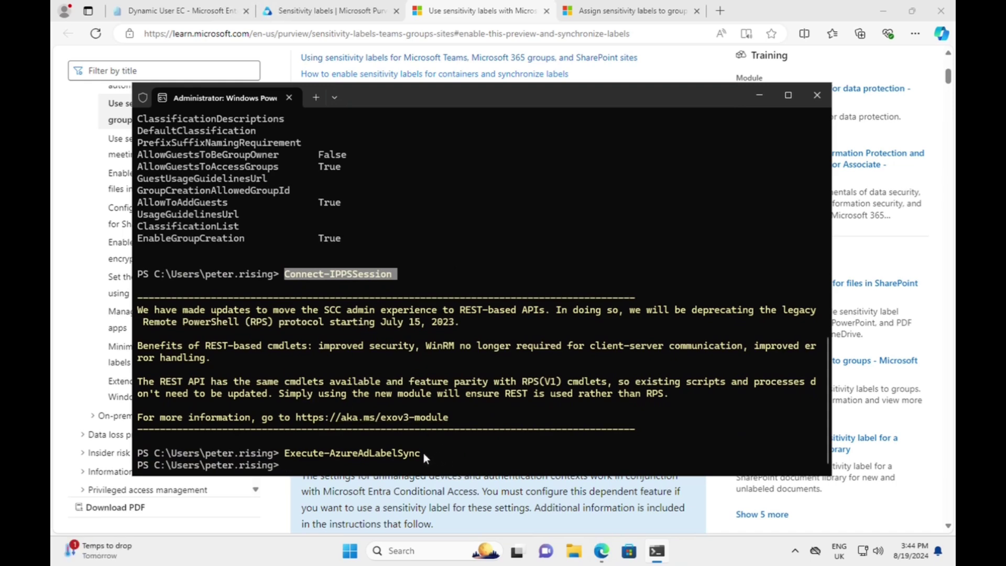
left_click_drag(423, 452, 284, 451)
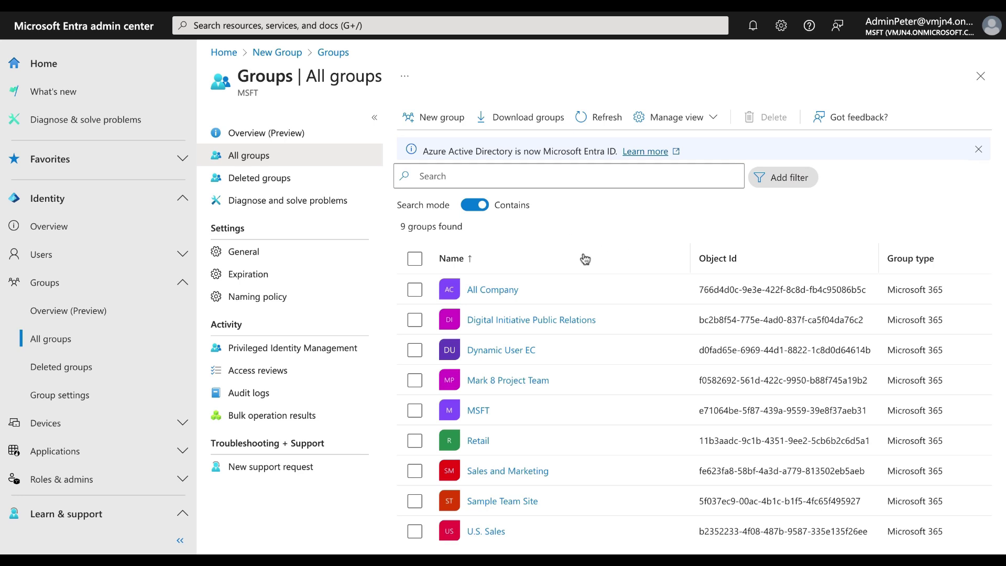
scroll(610, 339, "down", 1)
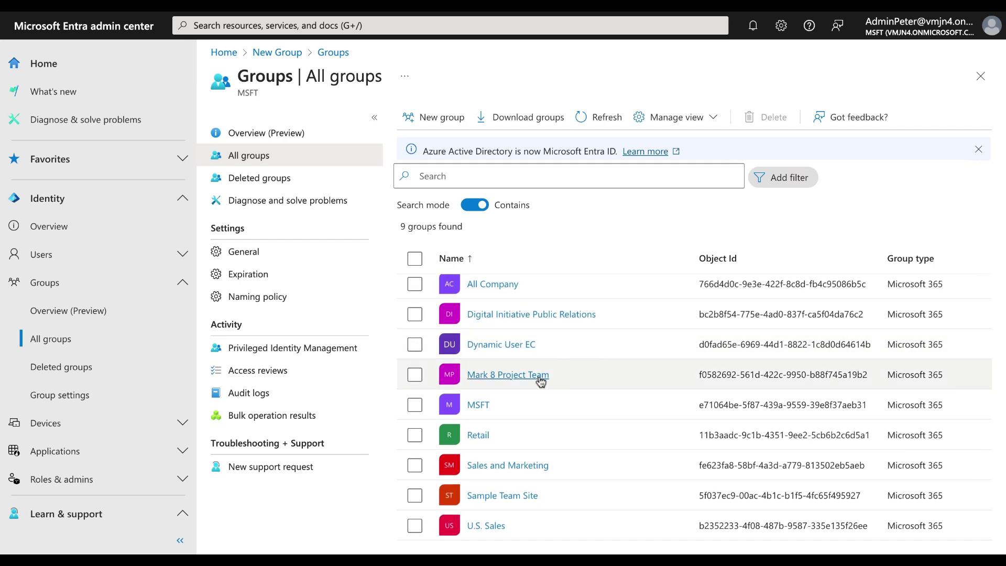
left_click(506, 347)
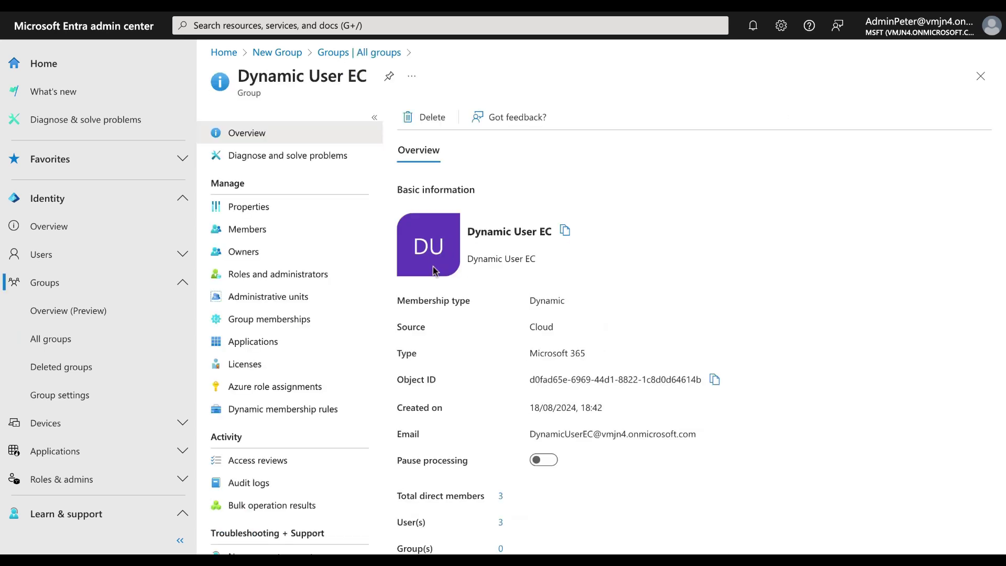
left_click(259, 209)
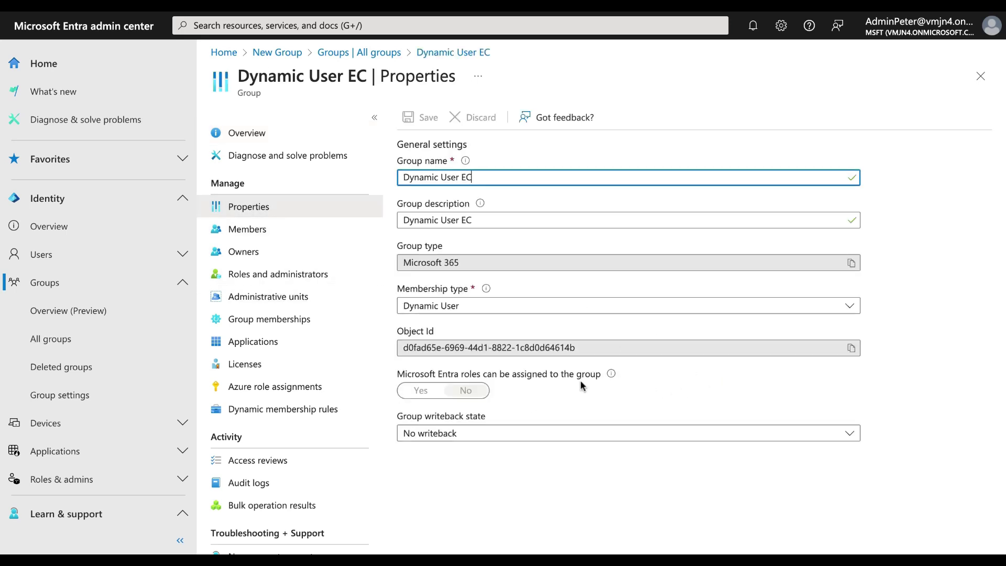
left_click(980, 76)
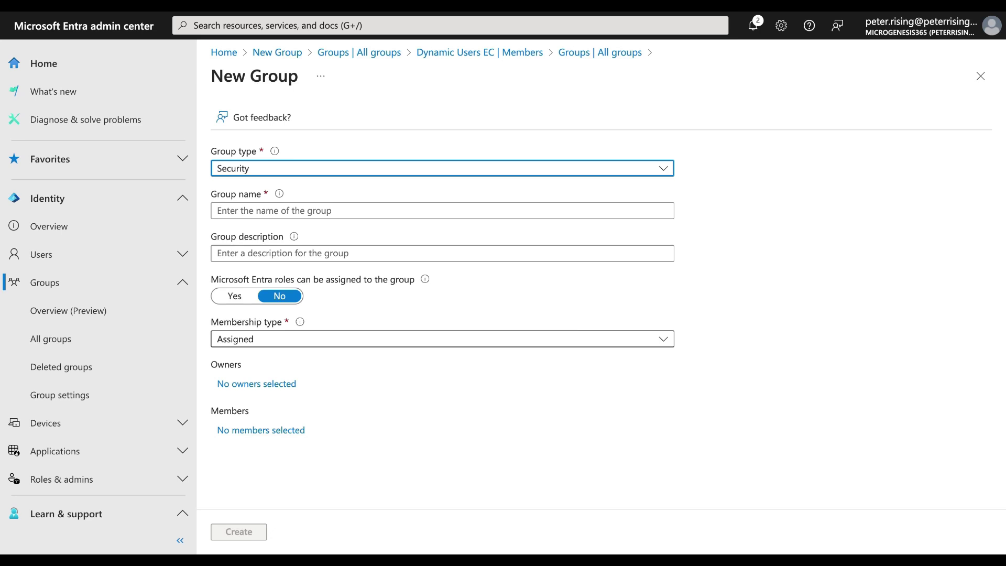
Step: Make the new group a Microsoft 365 group with Dynamic User membership and add a dynamic query
left_click(664, 170)
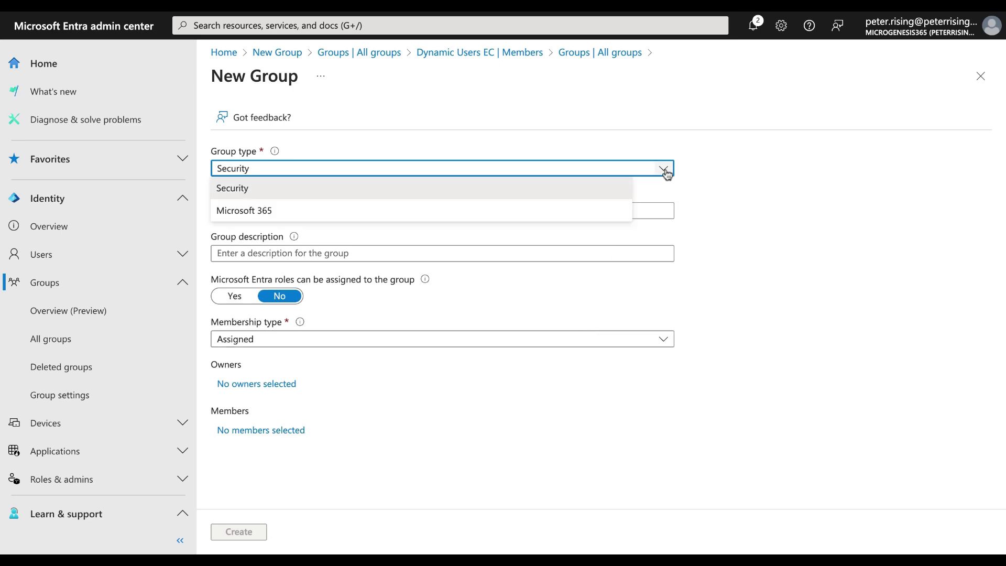
left_click(592, 217)
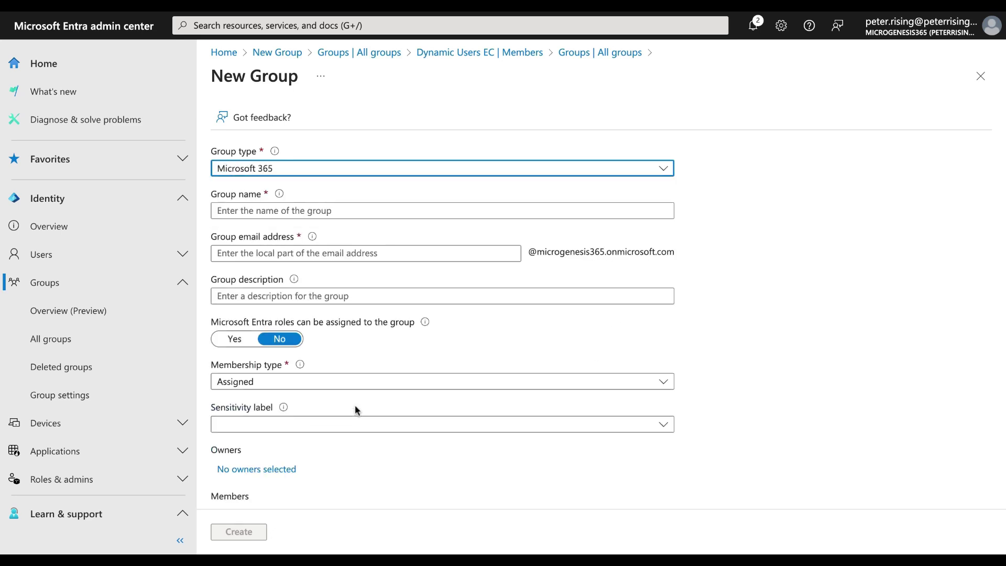
left_click(585, 388)
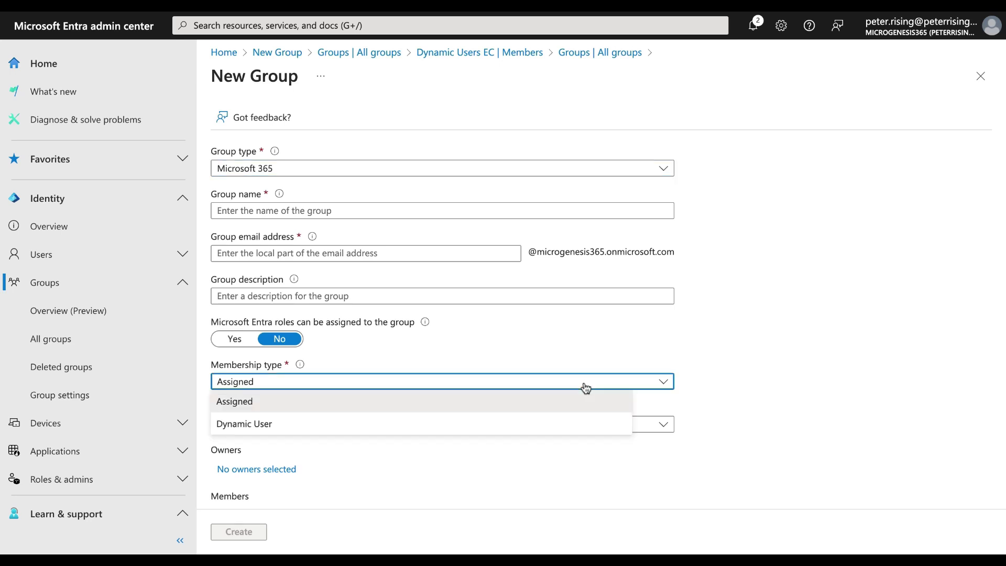
left_click(480, 423)
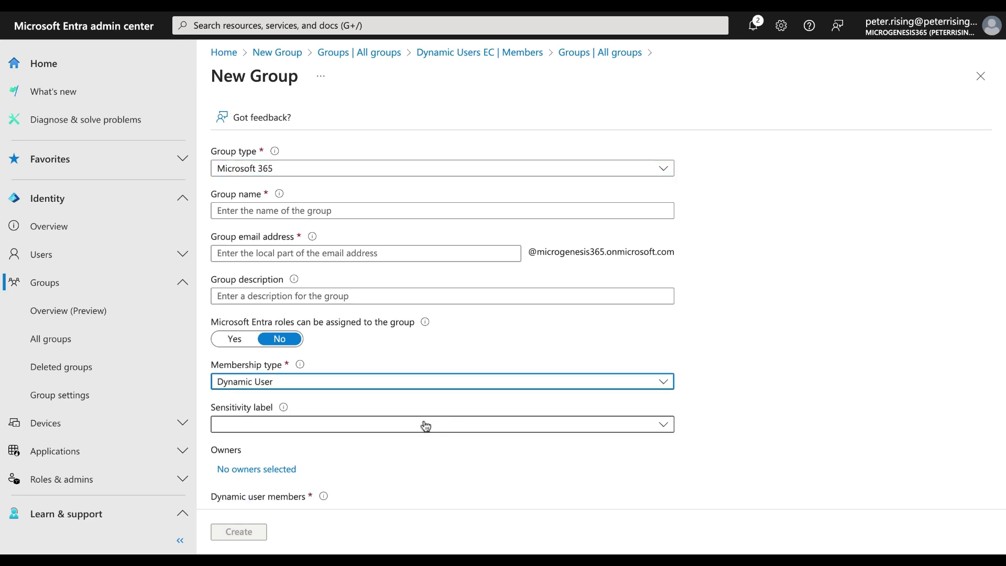
scroll(487, 433, "down", 1)
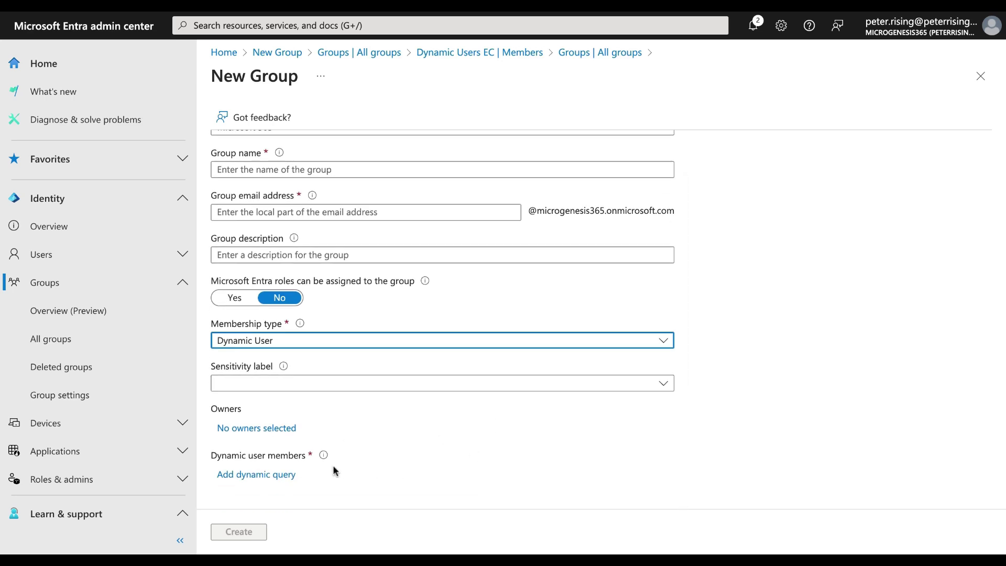
left_click(259, 475)
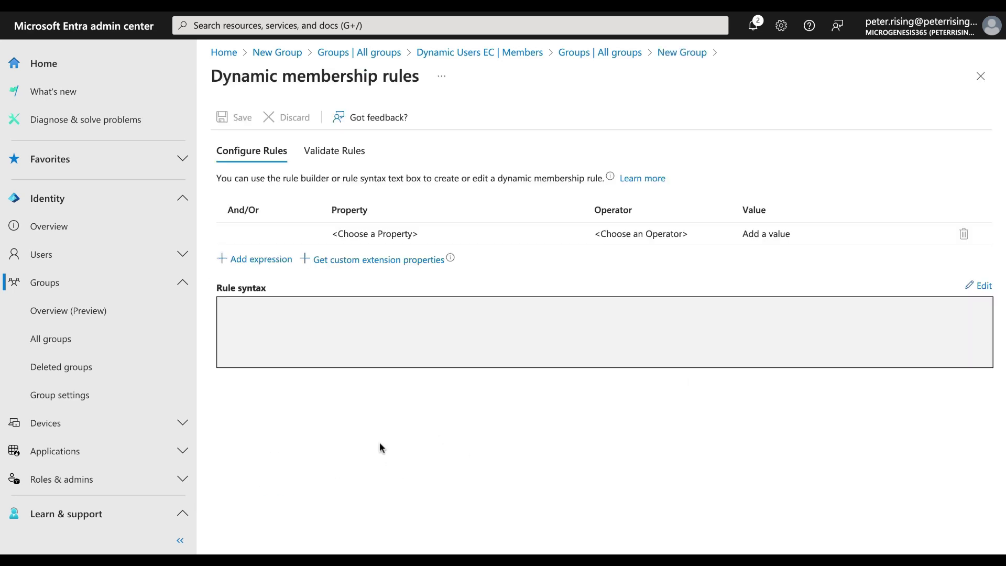
Step: Build the rule: department Equals 'Marketing', then save it
left_click(370, 233)
left_click(369, 233)
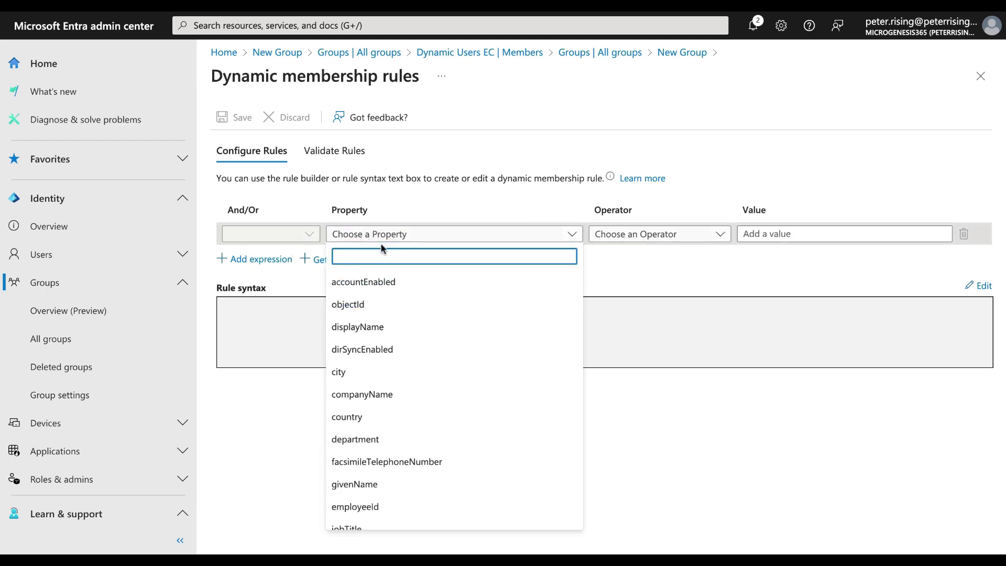
left_click(376, 439)
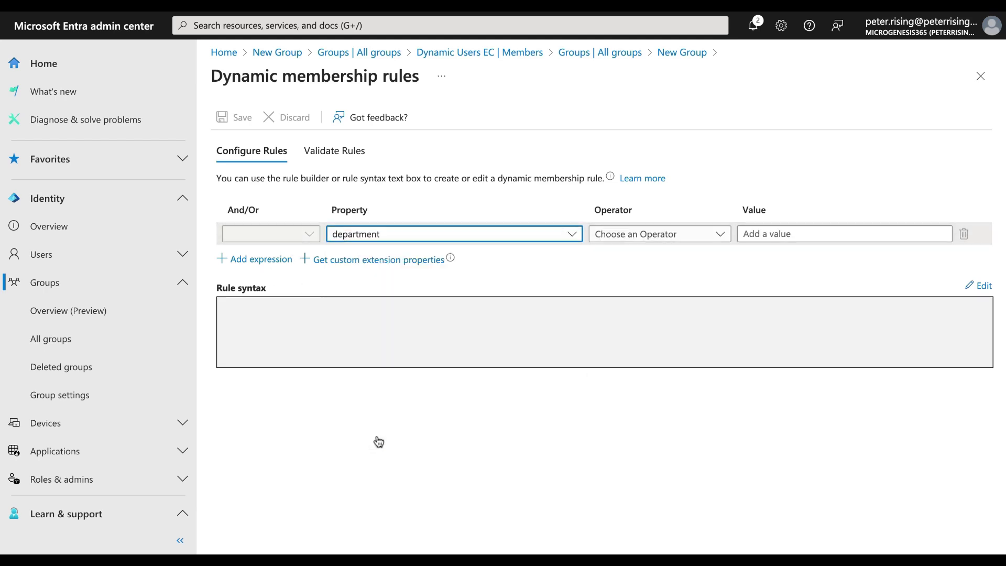
left_click(704, 239)
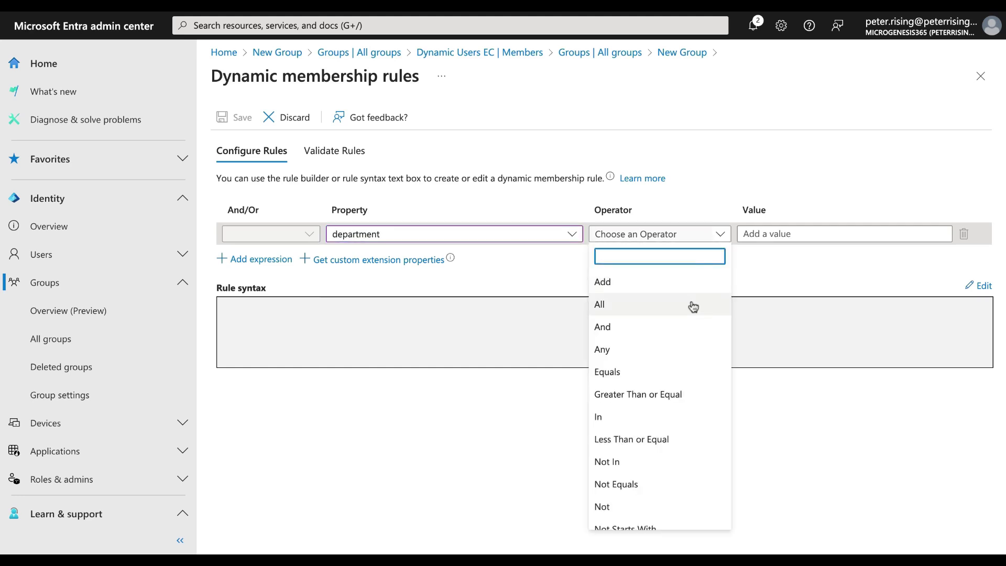
left_click(629, 372)
left_click(782, 238)
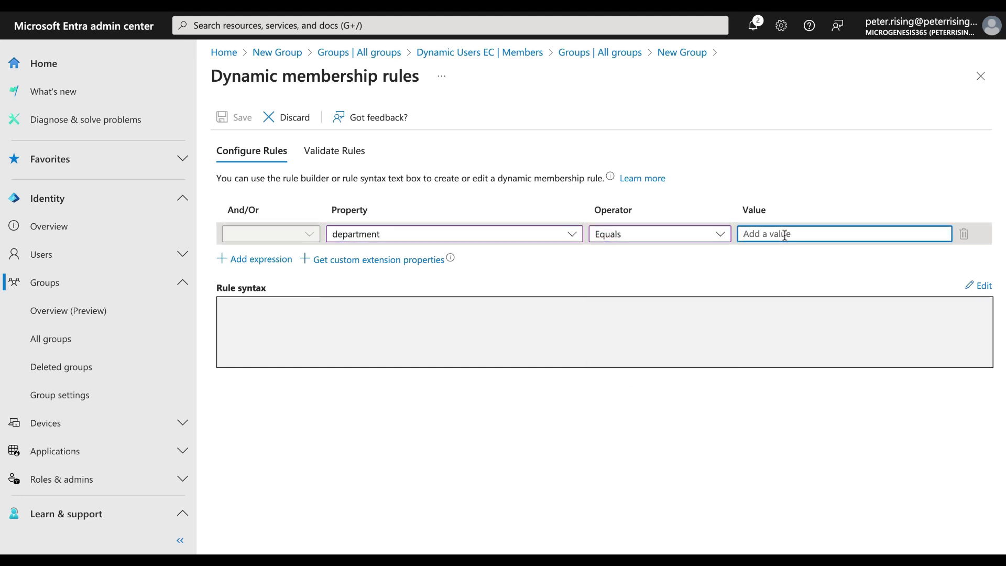
type("Marketing")
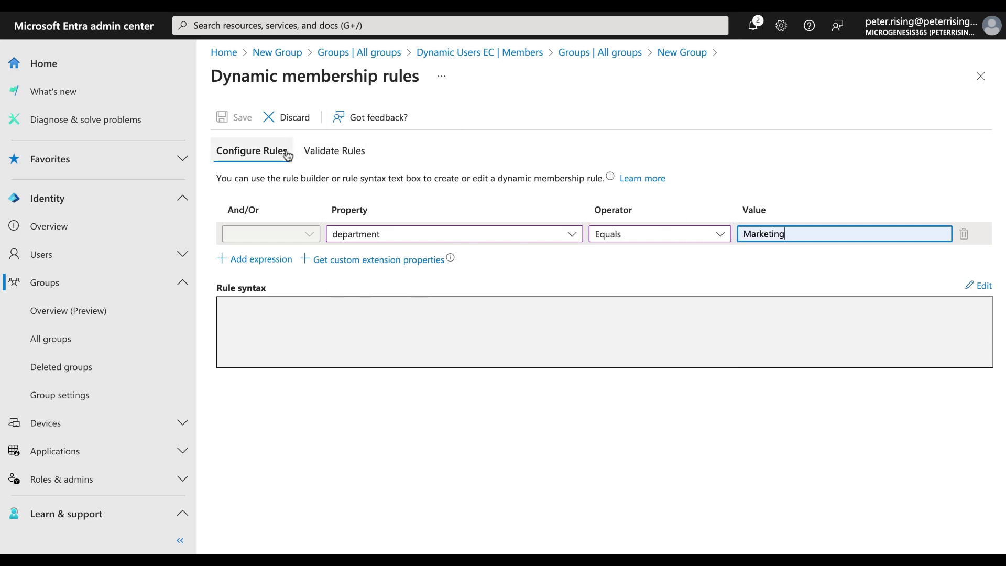
left_click(268, 303)
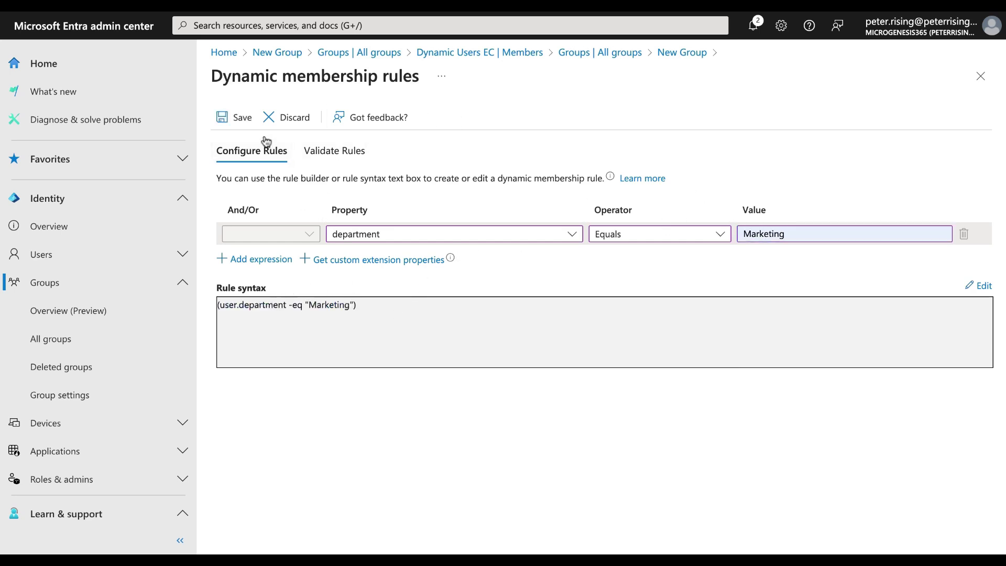
left_click(234, 117)
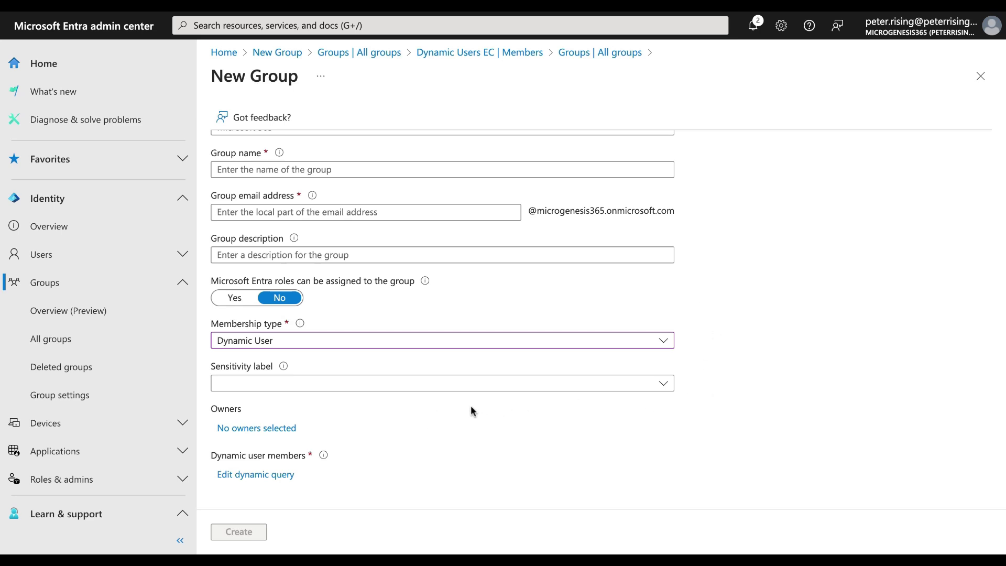
Step: Choose Confidential as the new group's Sensitivity label
scroll(471, 406, "up", 1)
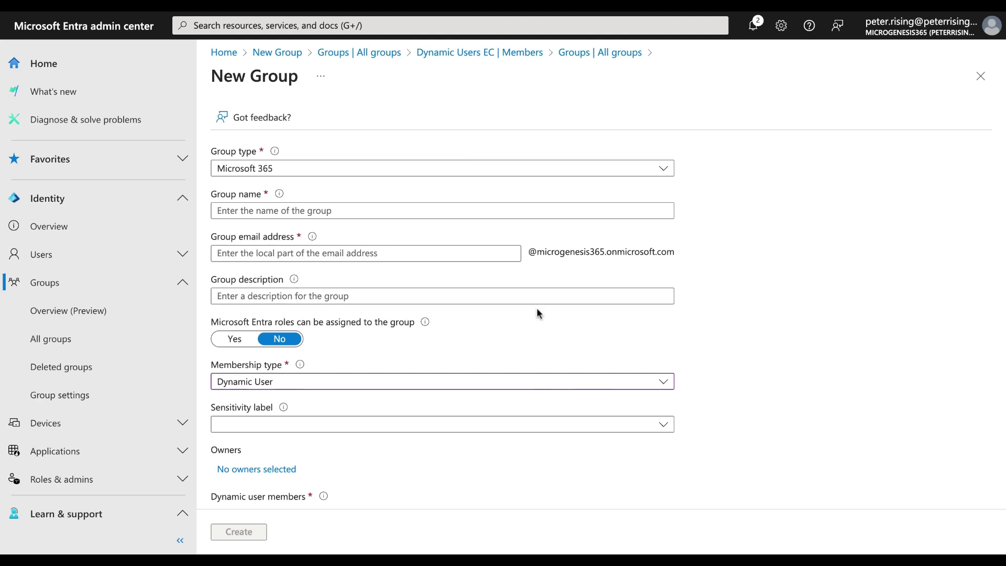
scroll(592, 286, "down", 1)
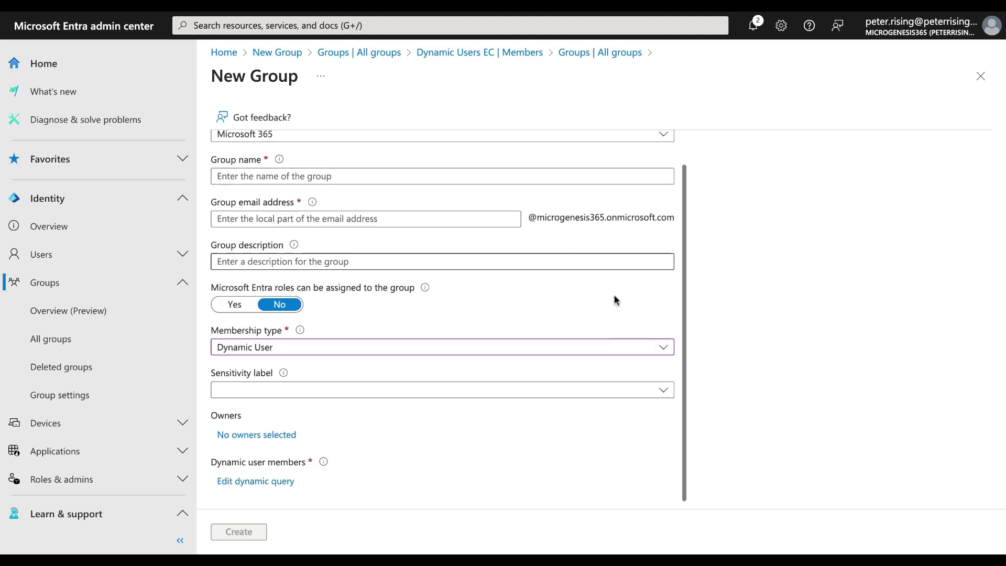
left_click(663, 384)
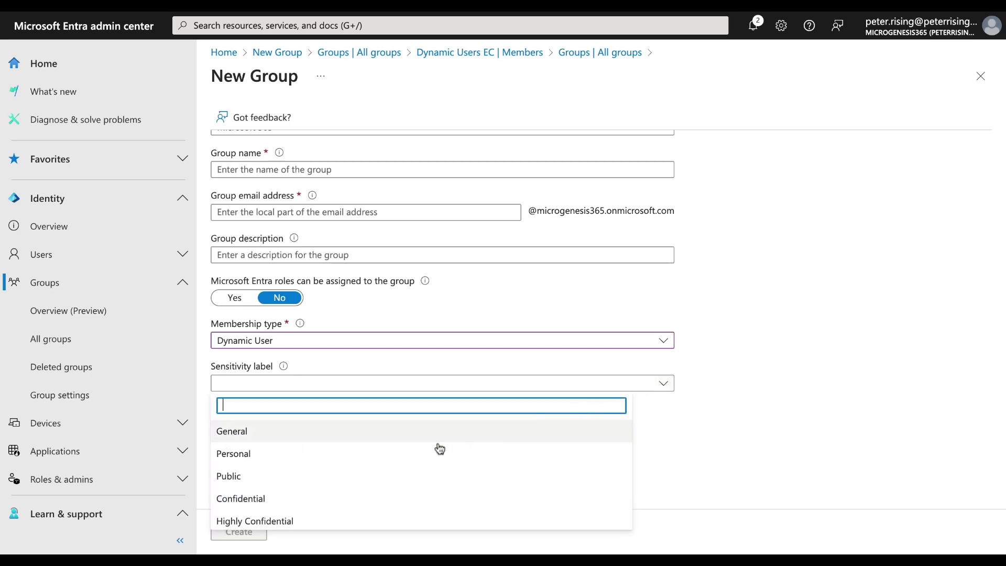
left_click(330, 499)
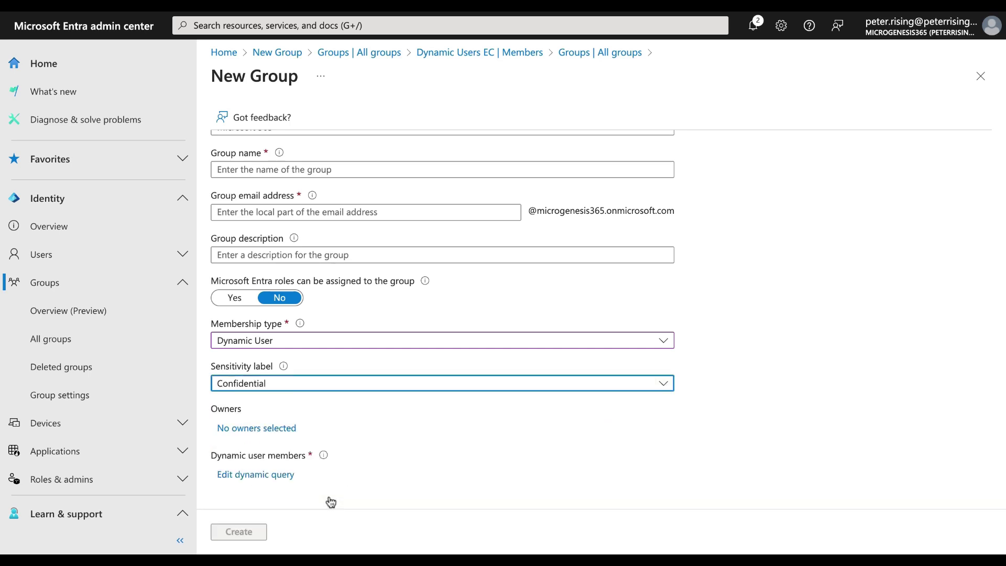
left_click(649, 426)
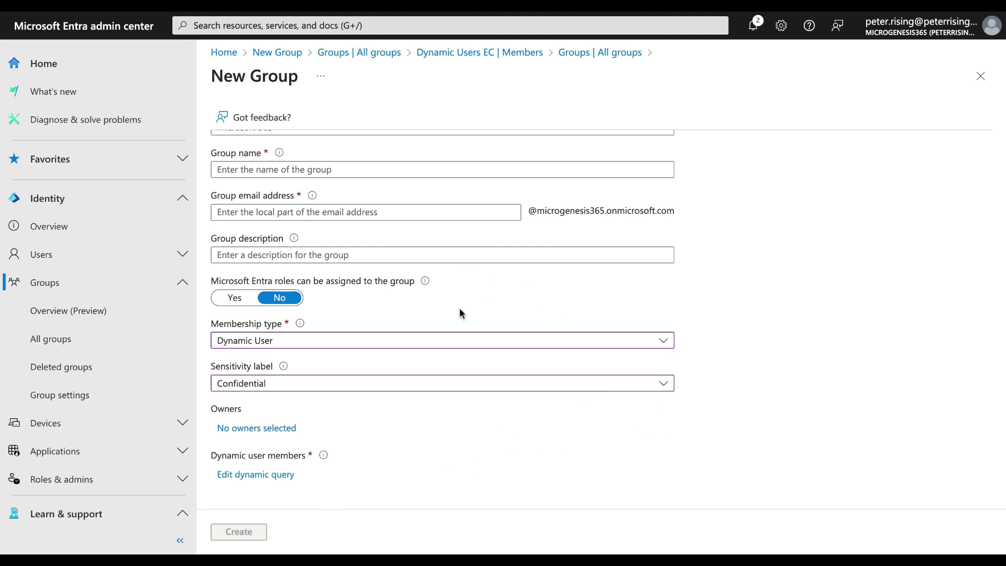
scroll(460, 313, "up", 1)
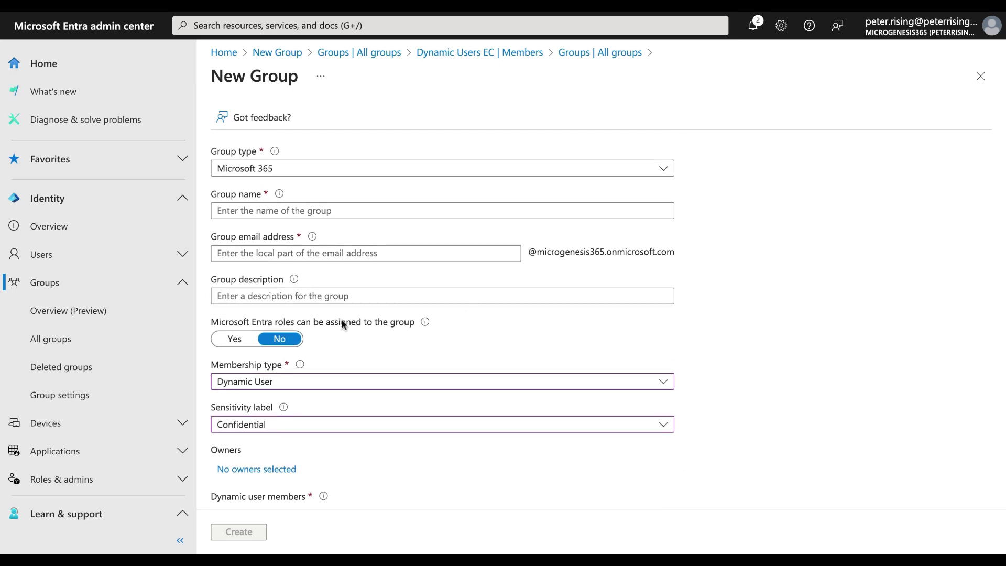
Step: Name the group 'Dynamic Users PR' and paste its email alias in as the description
left_click(248, 210)
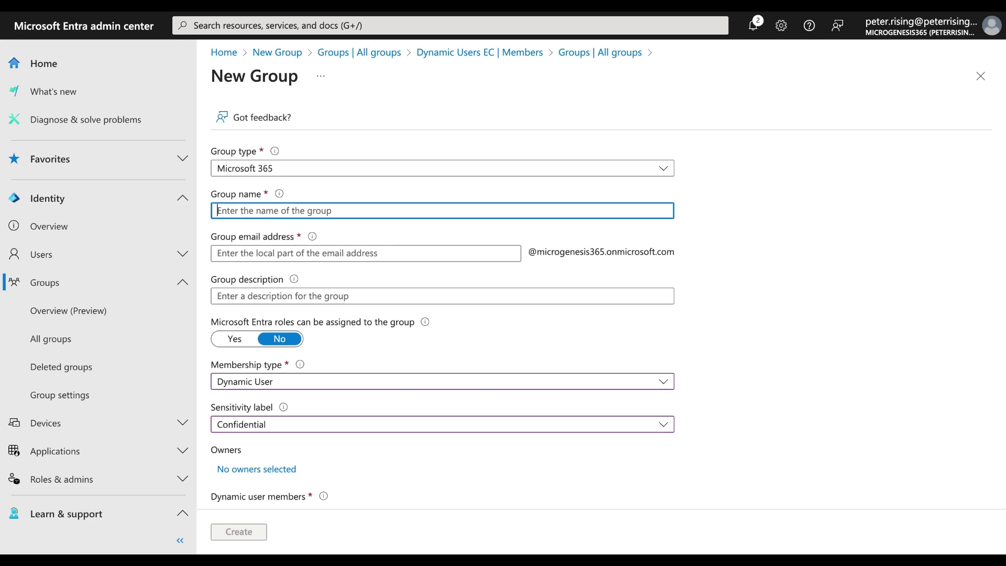
type("Dy")
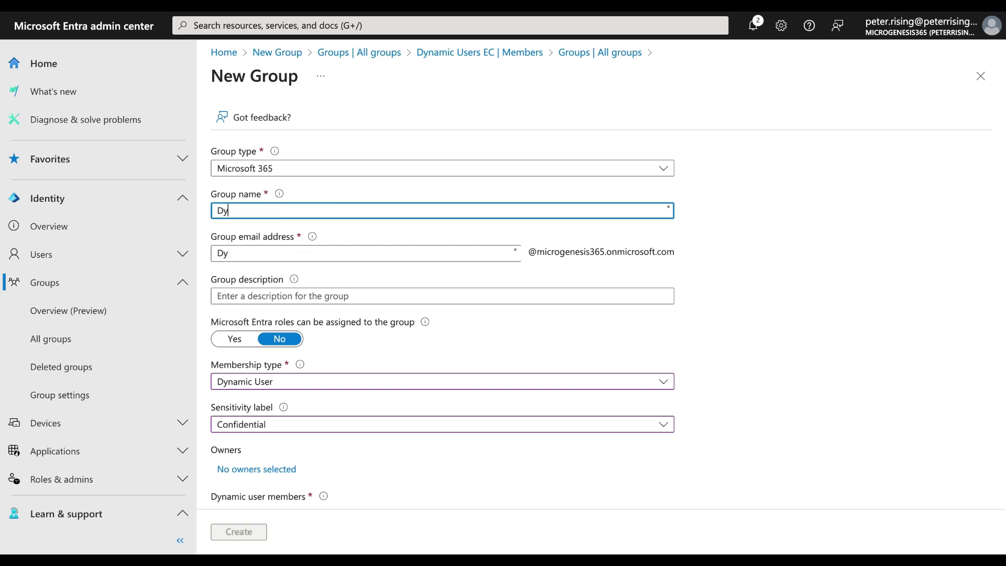
type("namic Users PR")
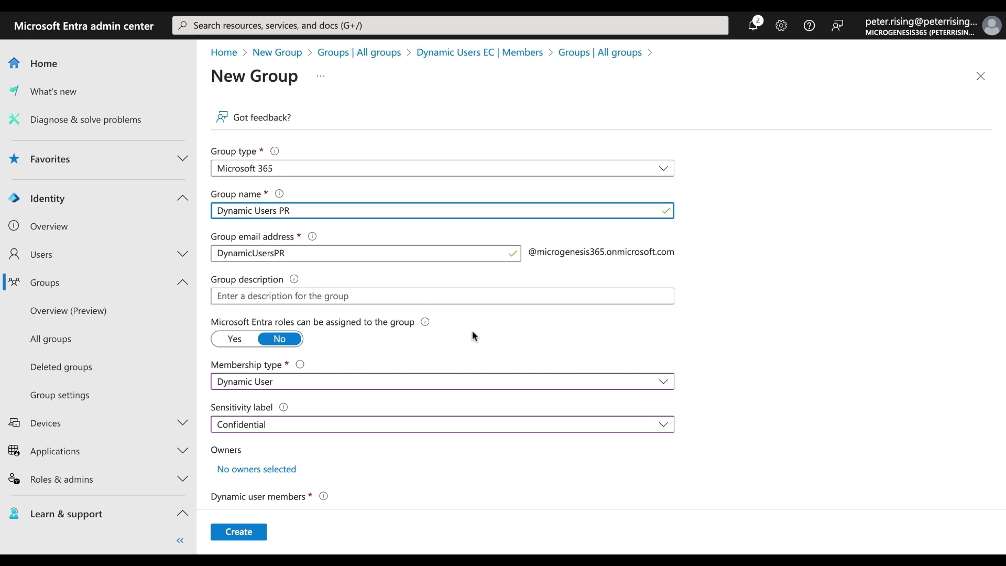
left_click(393, 297)
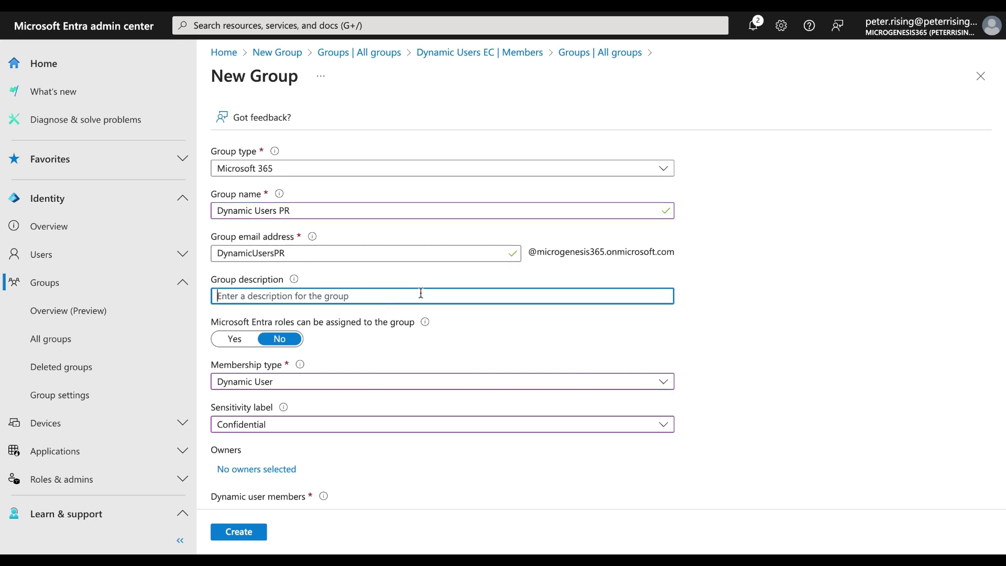
left_click_drag(302, 247, 190, 256)
key("ctrl+c")
left_click(272, 296)
key("ctrl+v")
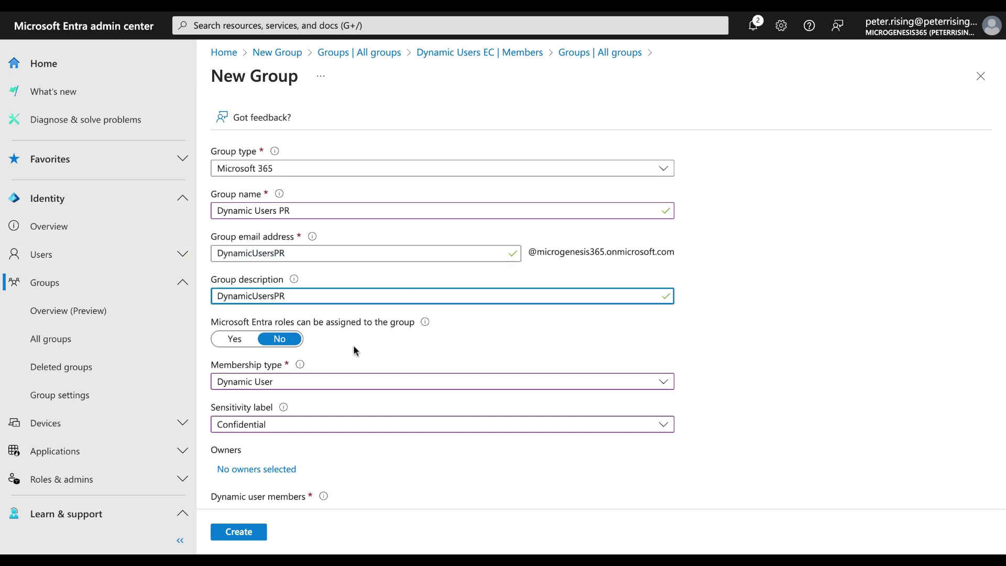
Step: Leave Entra role assignment at No, set membership to Dynamic User, and check the dynamic query
mouse_move(425, 323)
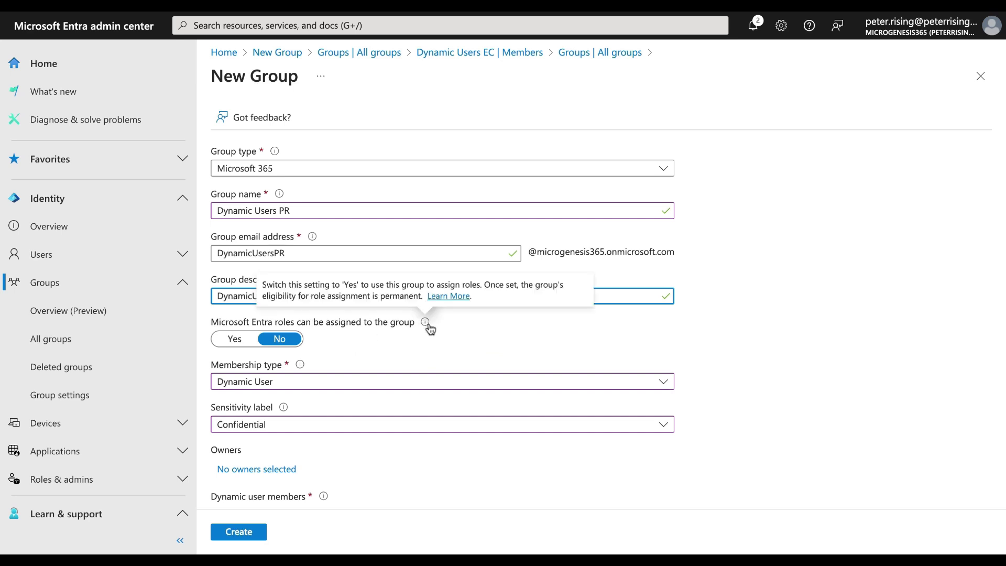
left_click(234, 340)
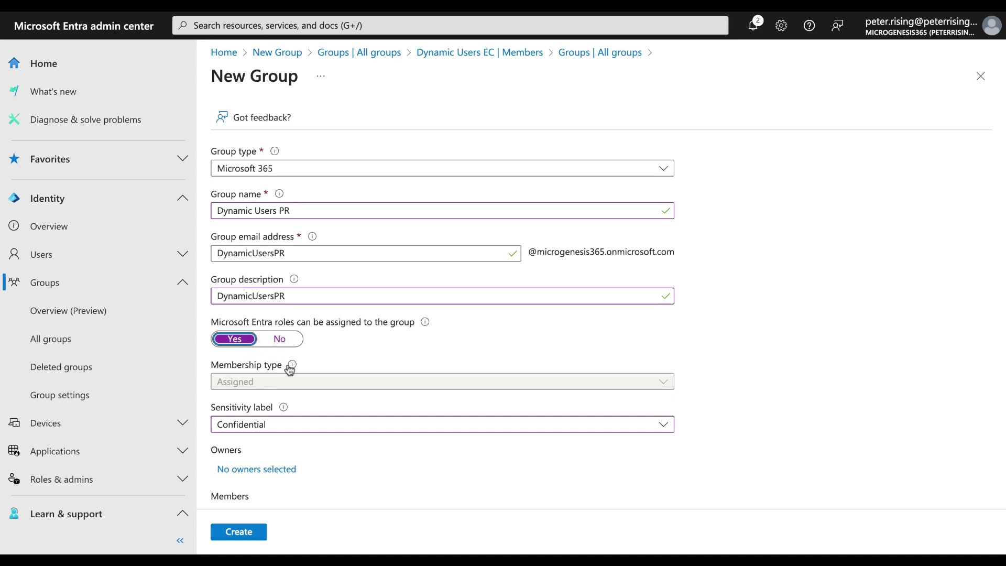
left_click(280, 339)
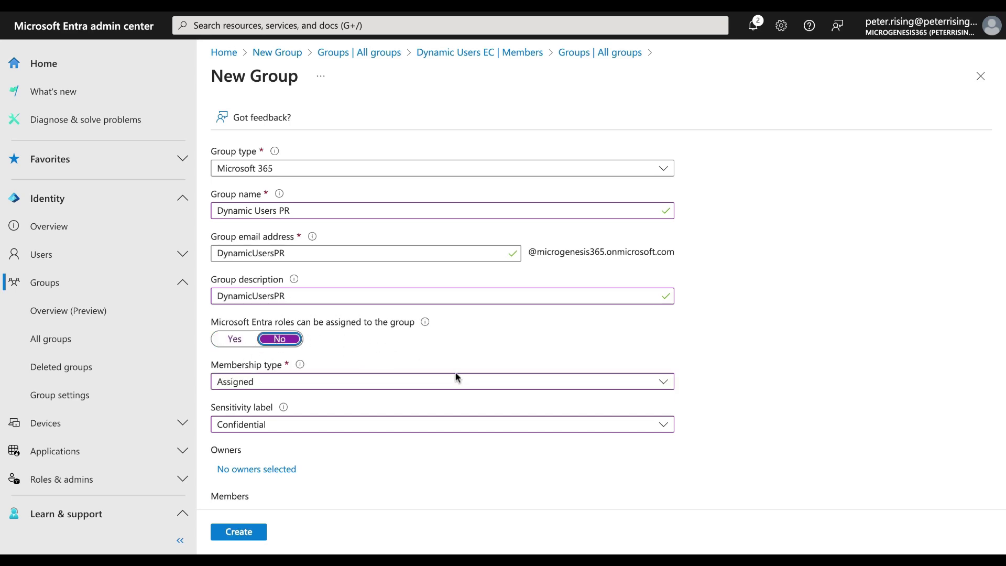
left_click(476, 382)
left_click(407, 424)
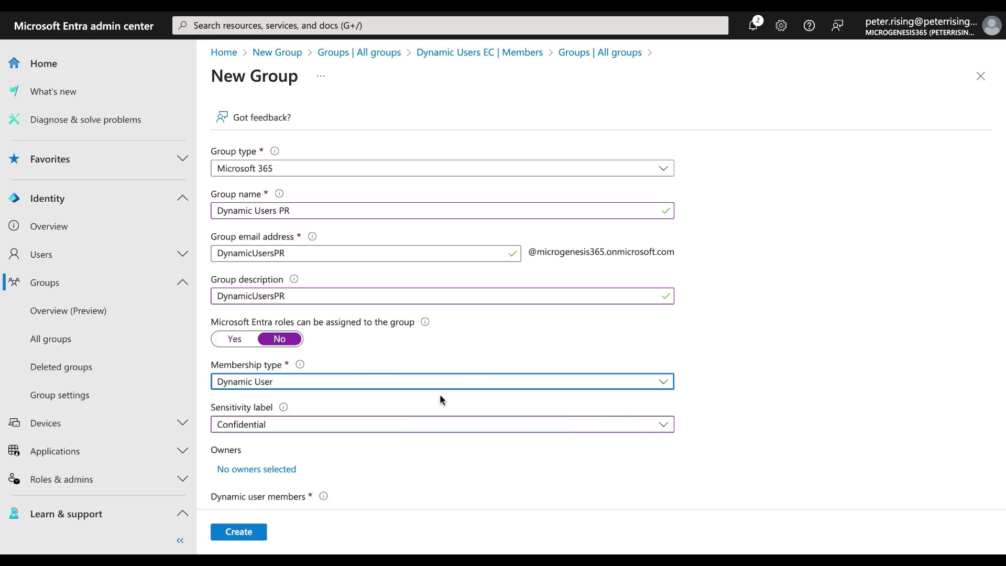
scroll(466, 351, "down", 1)
left_click(265, 475)
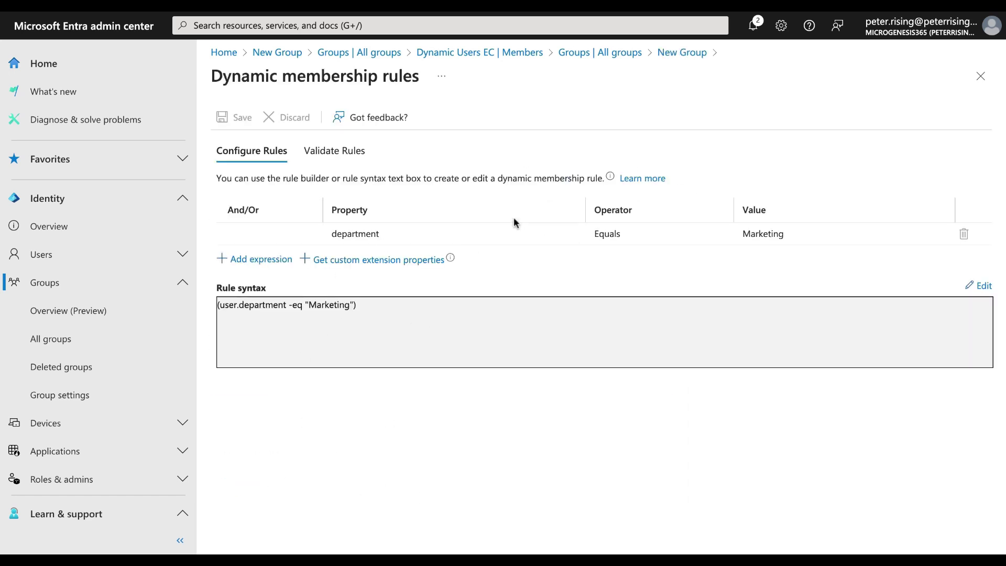
left_click(979, 76)
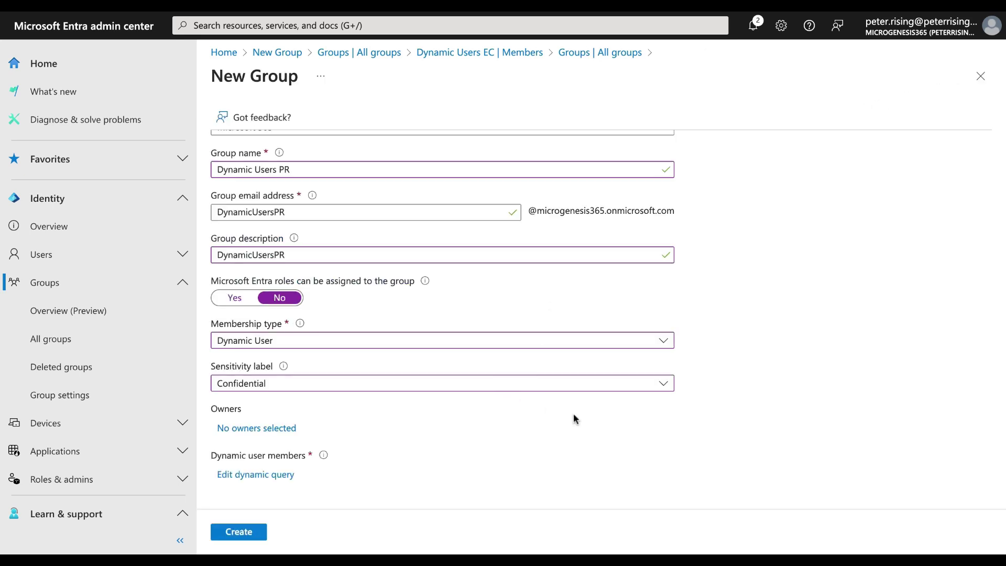
scroll(573, 414, "up", 2)
scroll(573, 414, "down", 2)
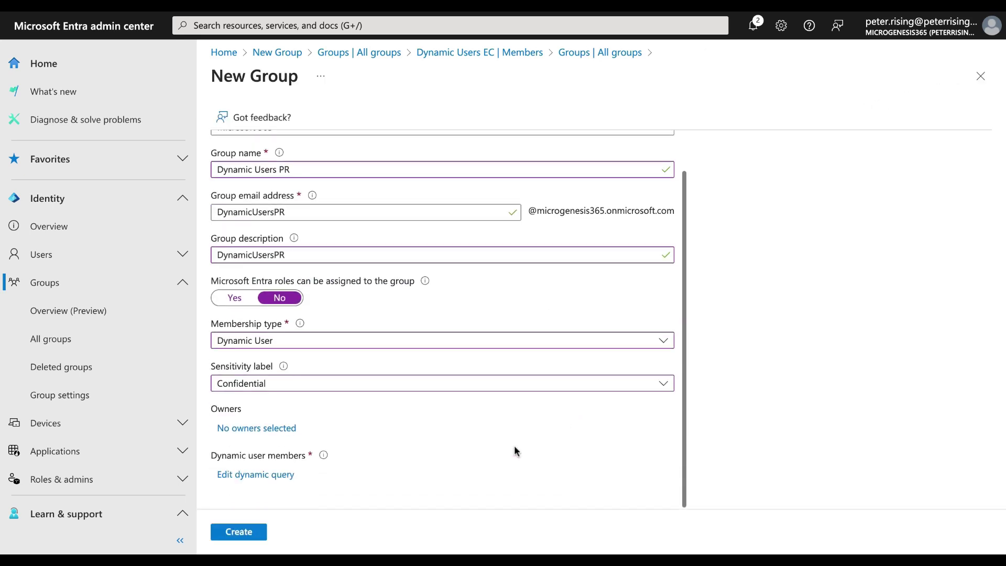
Step: Create the Dynamic Users PR group and refresh All groups so it appears
left_click(239, 532)
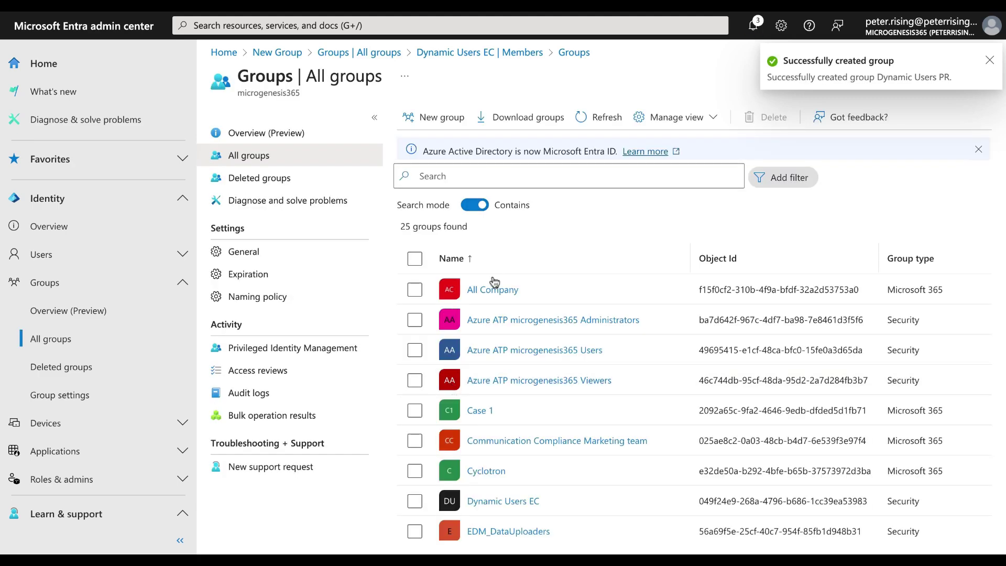
scroll(494, 282, "down", 5)
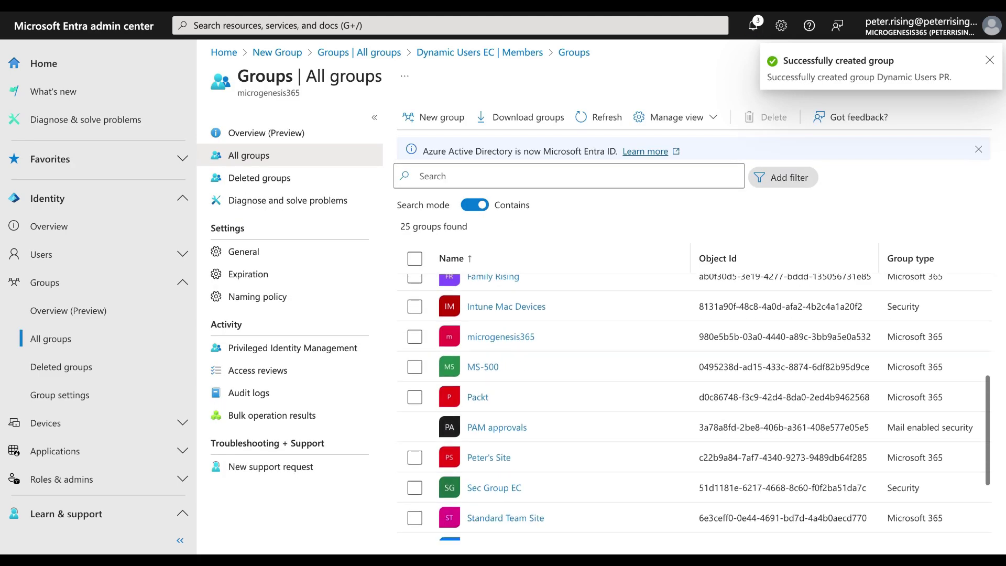
scroll(494, 281, "up", 1)
scroll(493, 367, "up", 5)
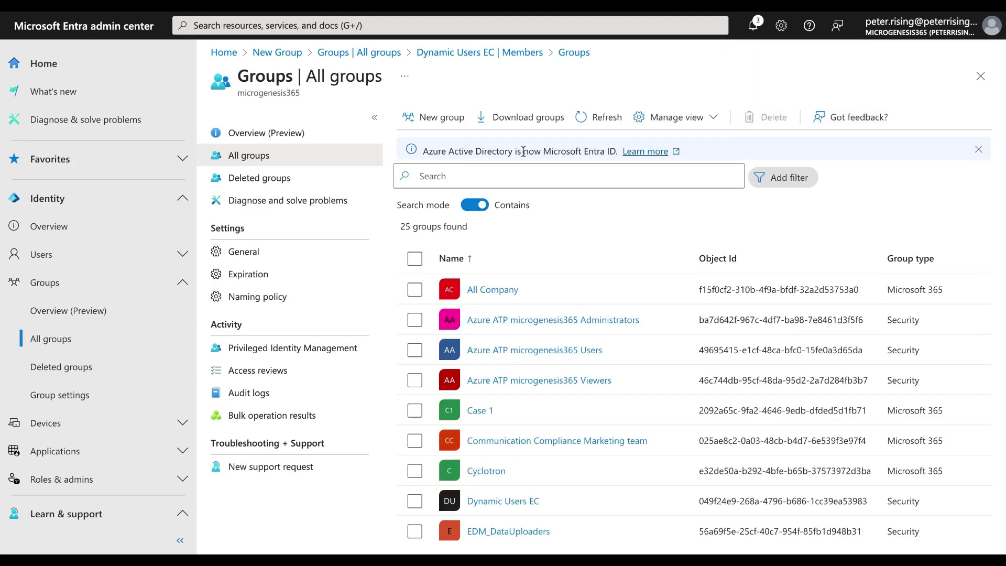
left_click(600, 120)
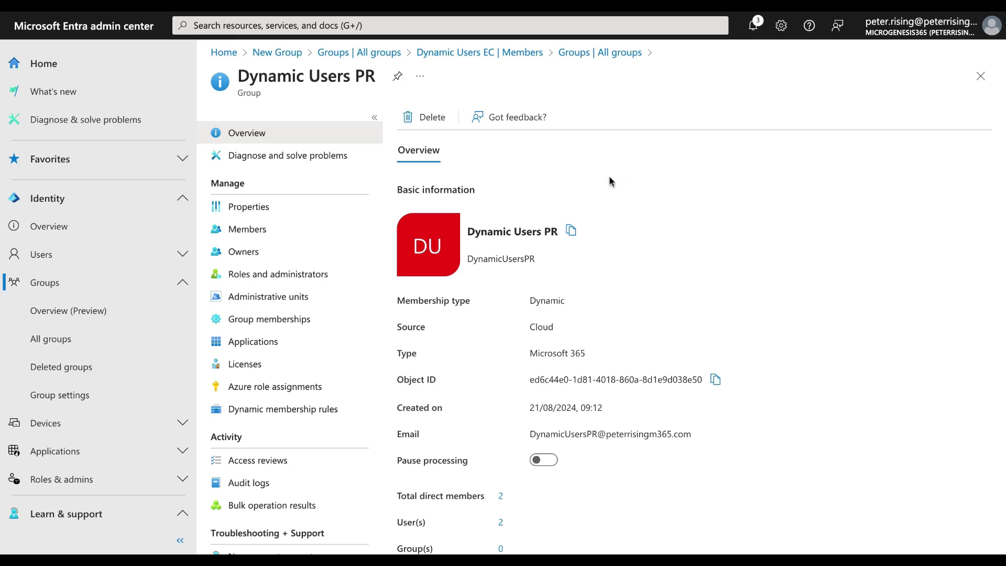
Step: Check Dynamic Users PR's properties for the Confidential label, then view its two dynamic members
left_click(270, 212)
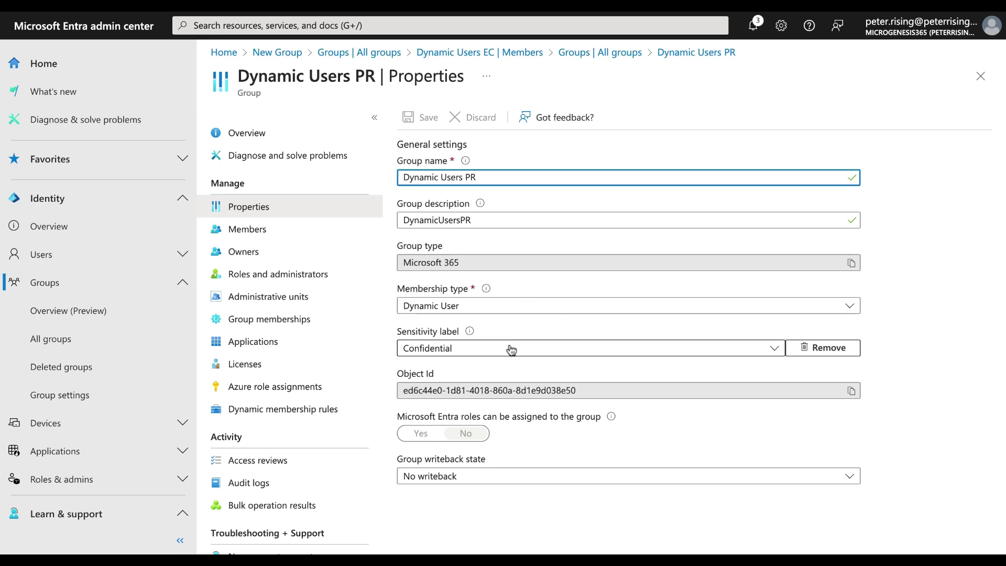
left_click(285, 234)
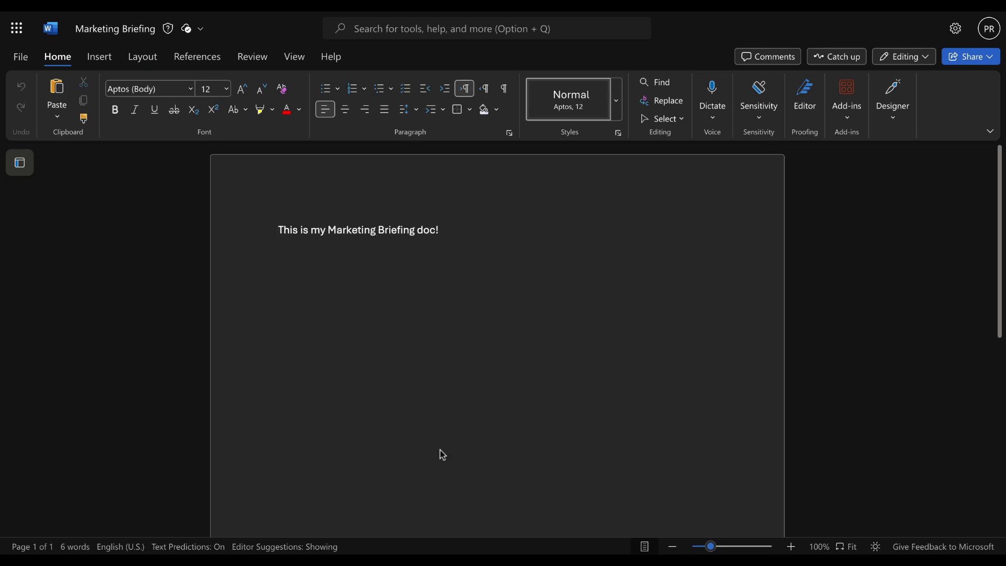
Step: Verify the Sensitivity list shows no label applied to Marketing Briefing, then bring up the Share menu
left_click(759, 120)
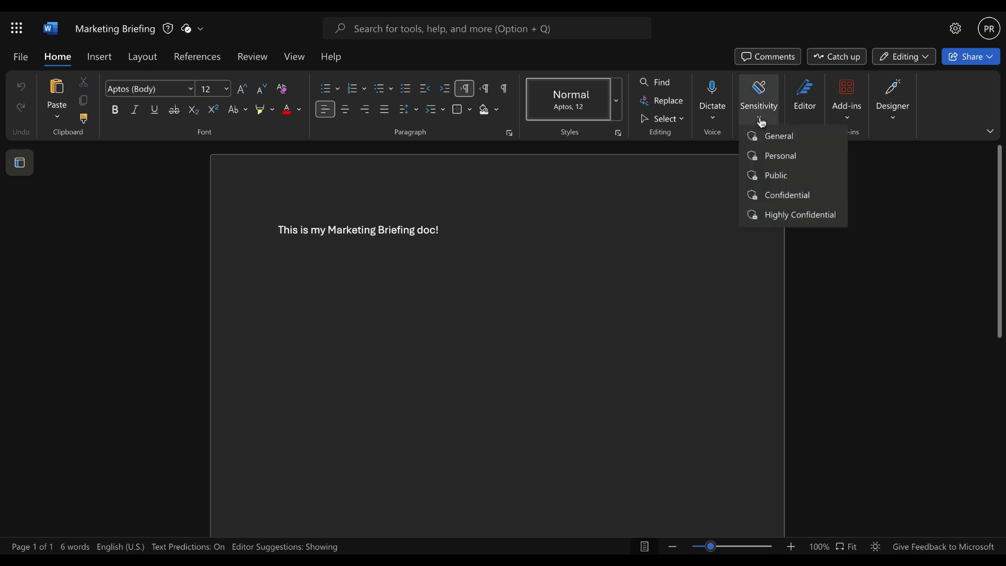
left_click(607, 289)
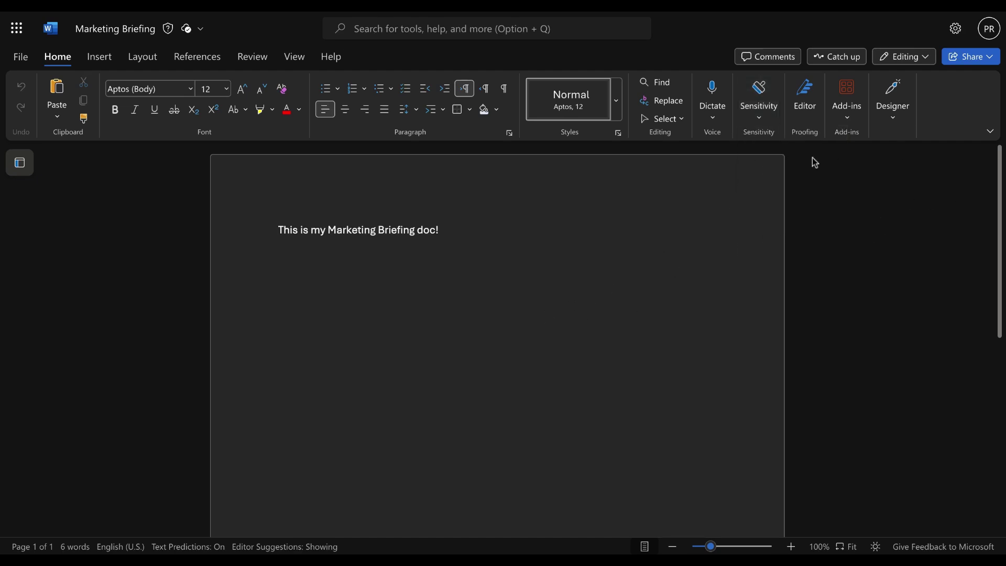
left_click(971, 61)
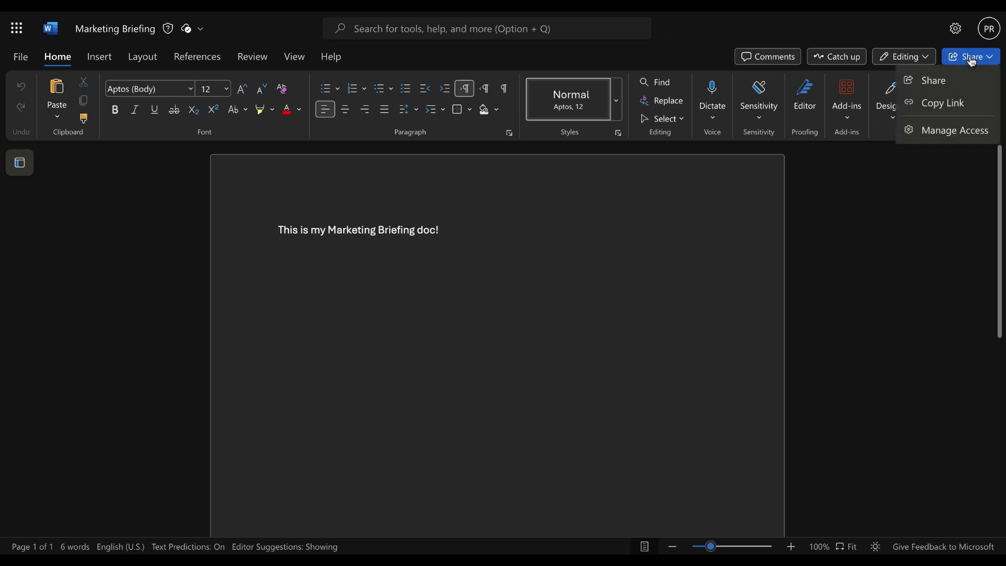
Step: Send Marketing Briefing to Dynamic Users PR Members with the note 'Here is the doc'
left_click(942, 86)
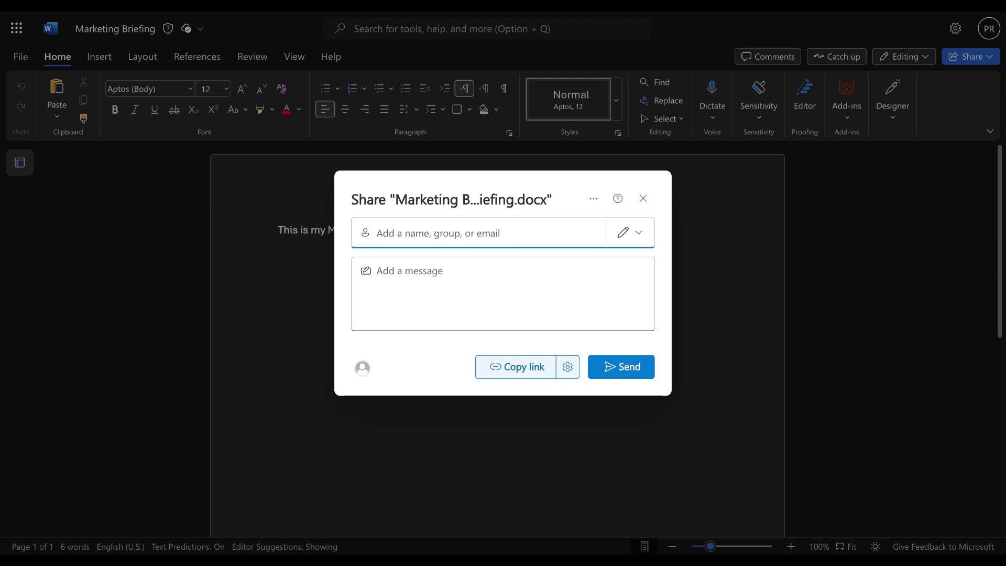
type("dy")
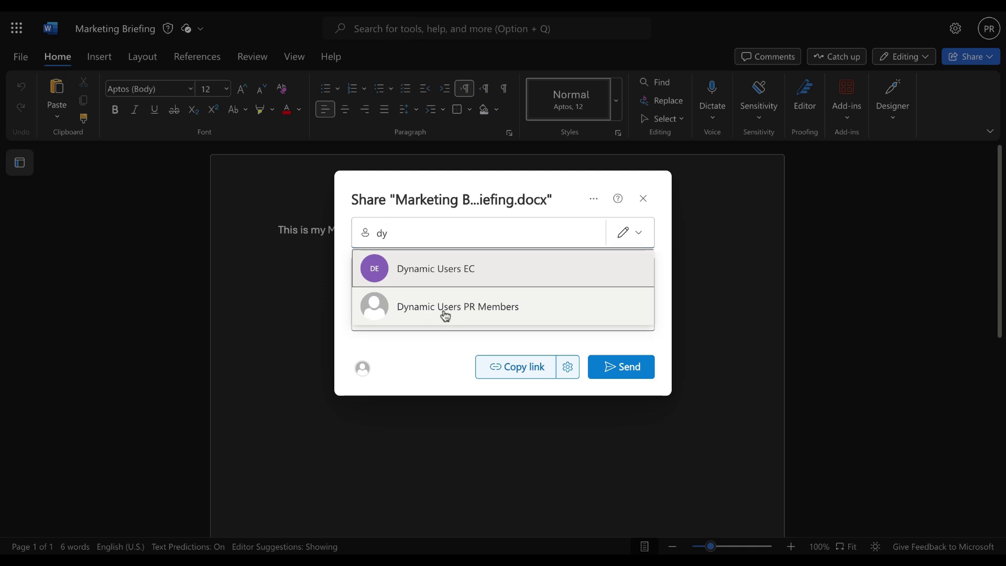
left_click(444, 315)
left_click(424, 288)
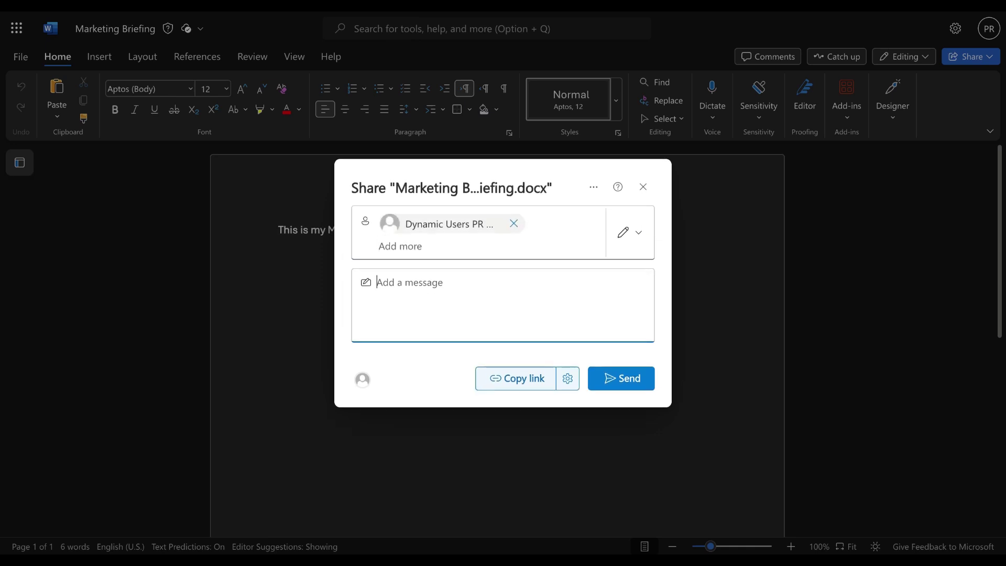
type("Here is the doc")
left_click(624, 386)
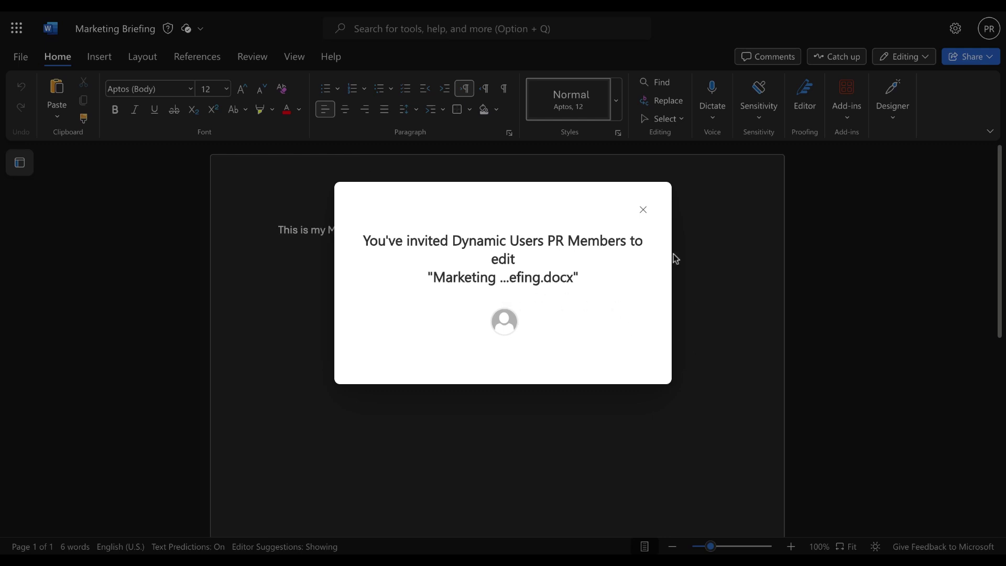
left_click(643, 209)
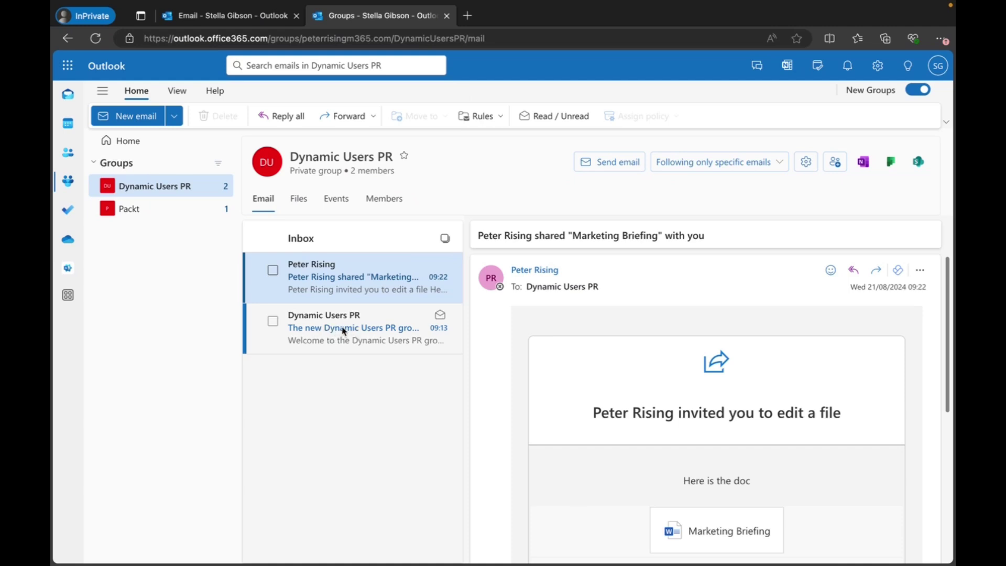
Step: Open the shared Marketing Briefing document from the invitation email in the group inbox
scroll(611, 382, "down", 2)
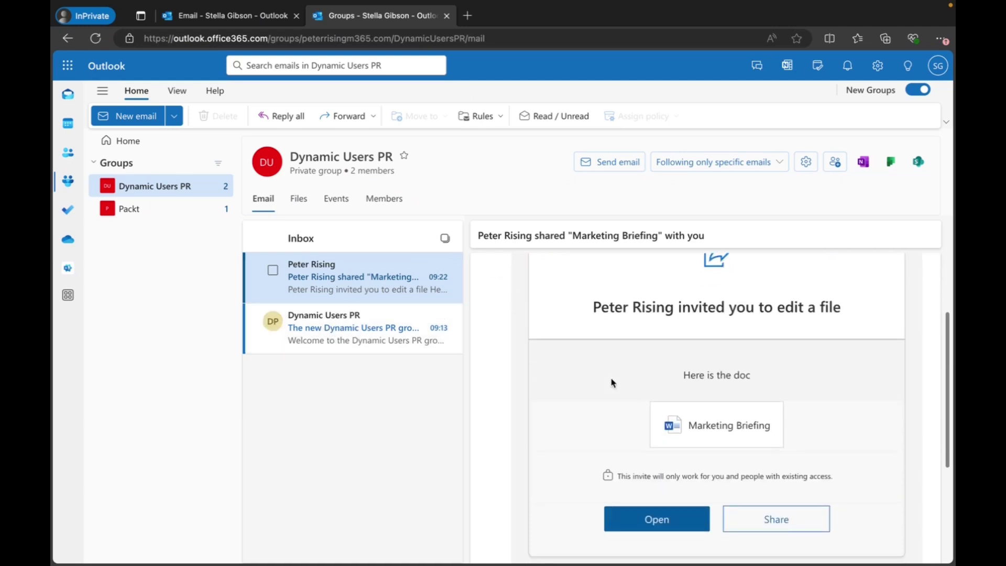
scroll(612, 382, "down", 1)
left_click(651, 453)
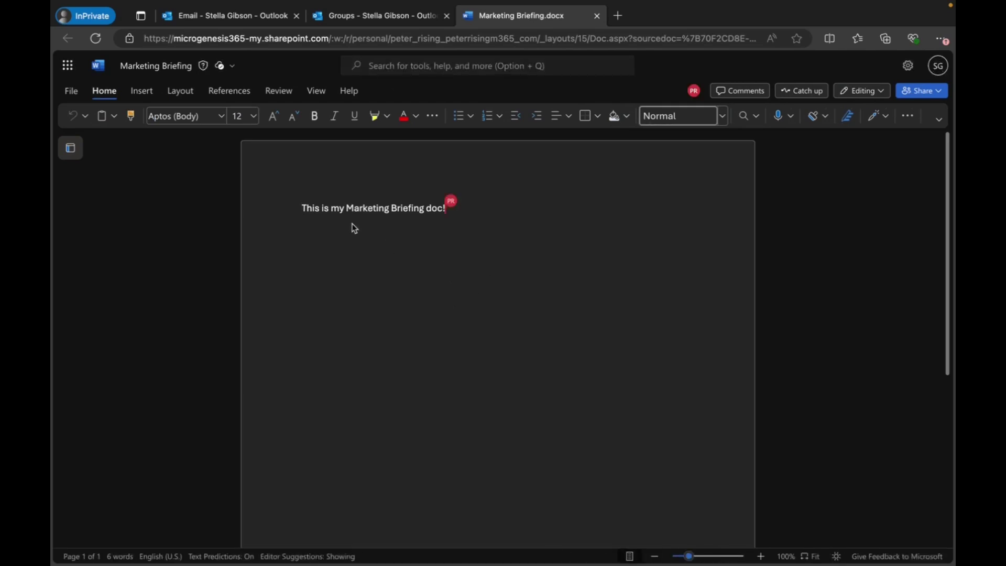
Step: Check the Sensitivity list as a group member to confirm Marketing Briefing remains unlabeled
mouse_move(456, 207)
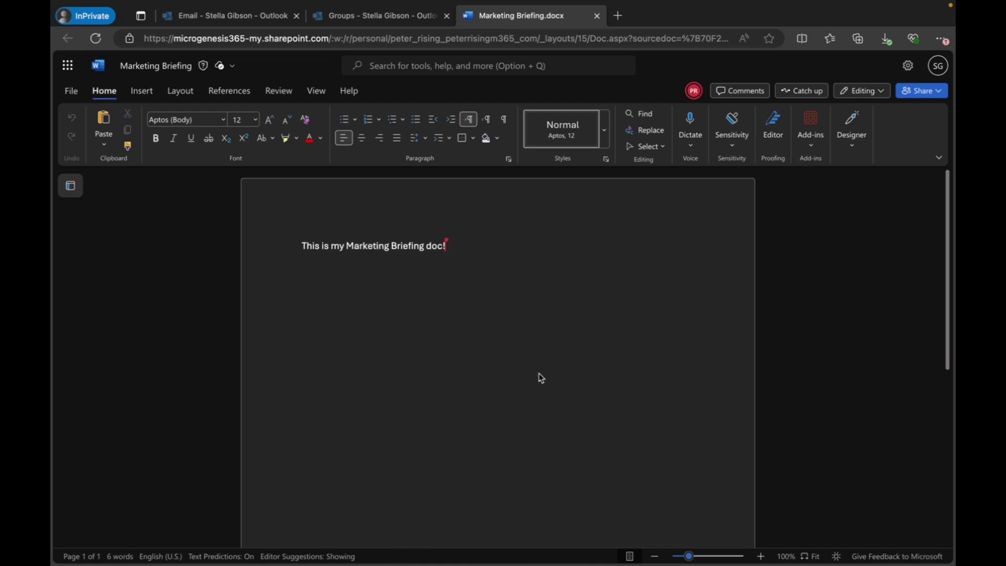
left_click(738, 153)
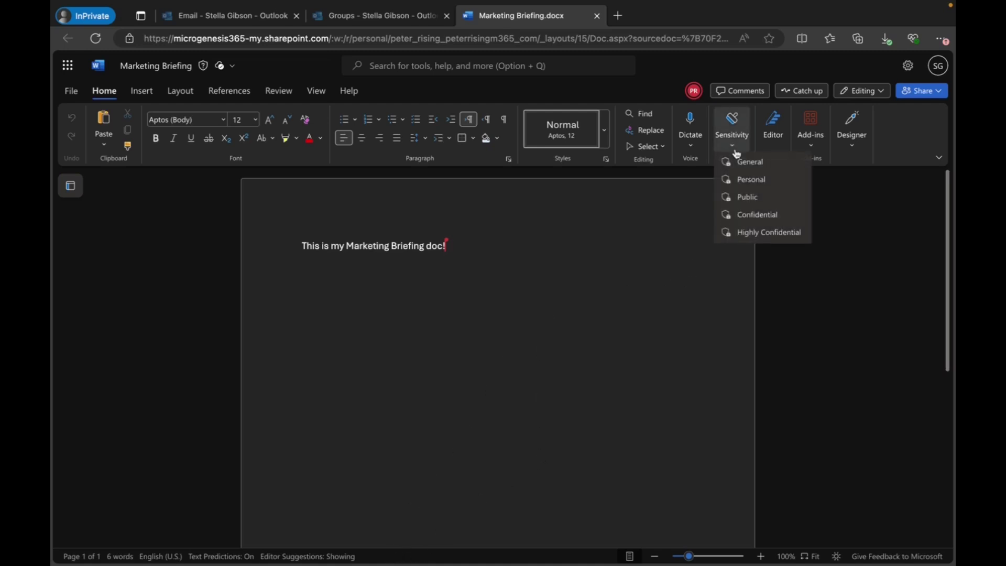
left_click(601, 275)
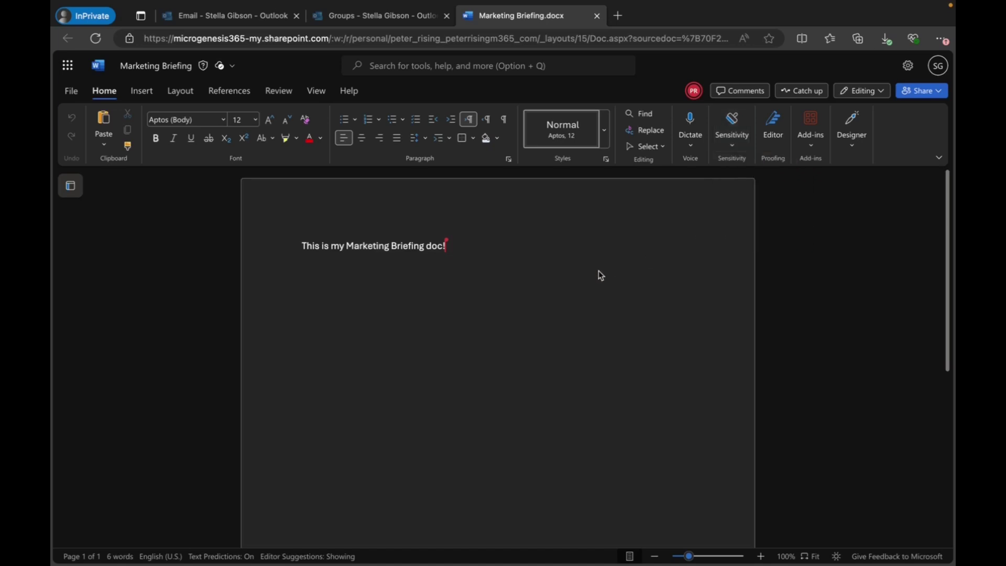